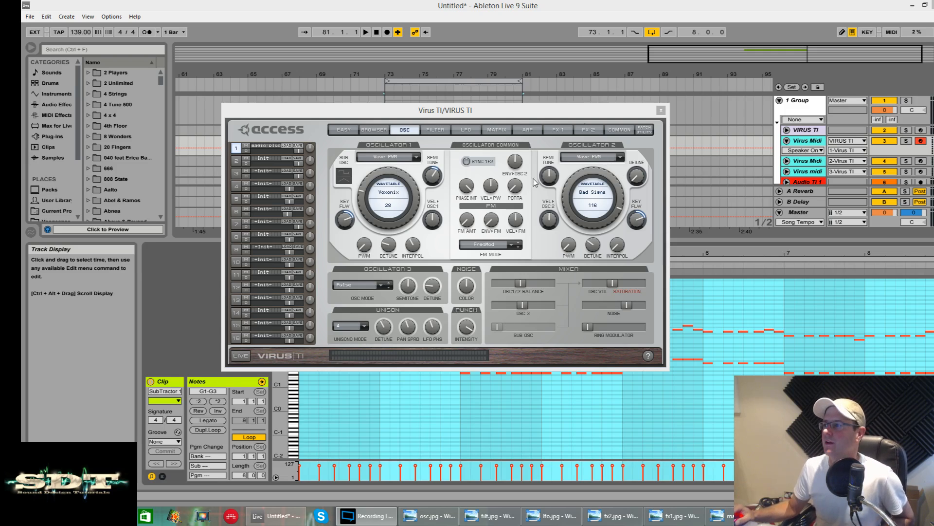
Step: Play the SubTractor 1 loop from bar 73 to audition the finished Virus TI patch, and stop playback
drag(445, 117, 428, 207)
click(387, 150)
key(space)
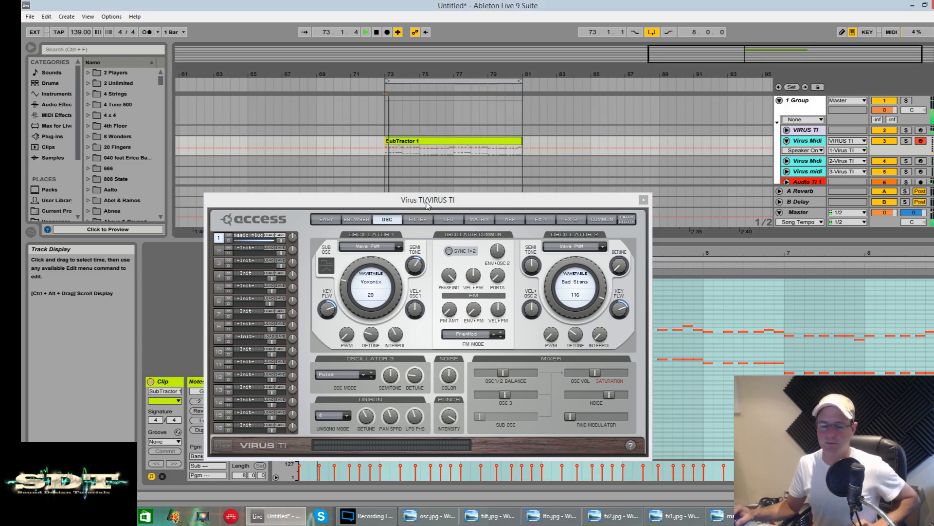
drag(428, 200, 465, 83)
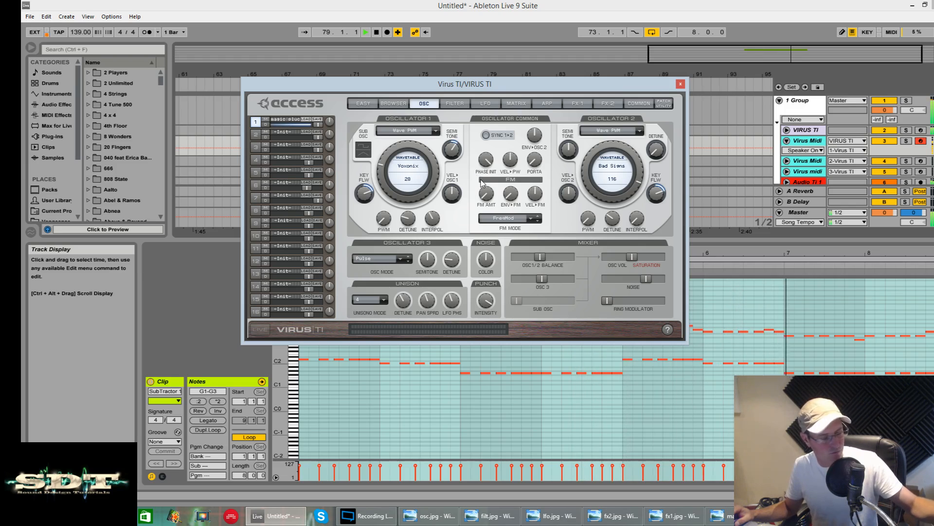
mouse_move(483, 194)
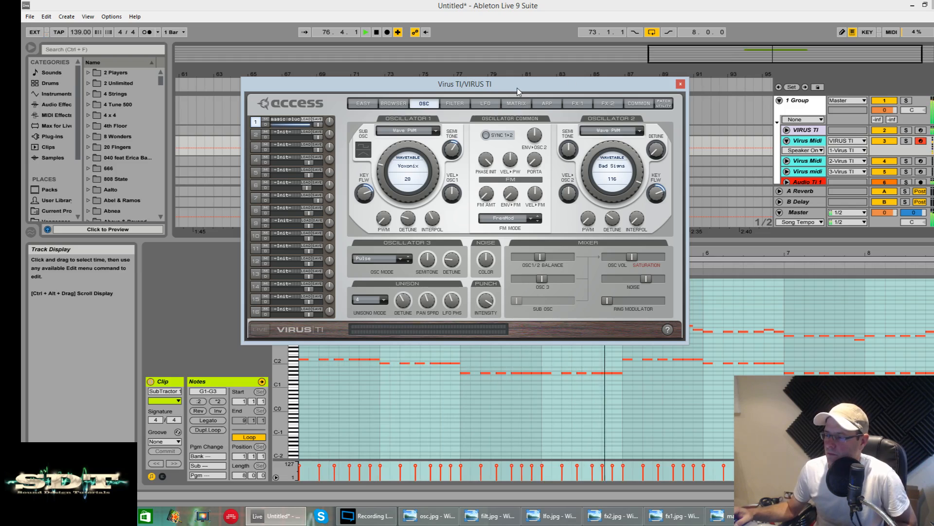
key(space)
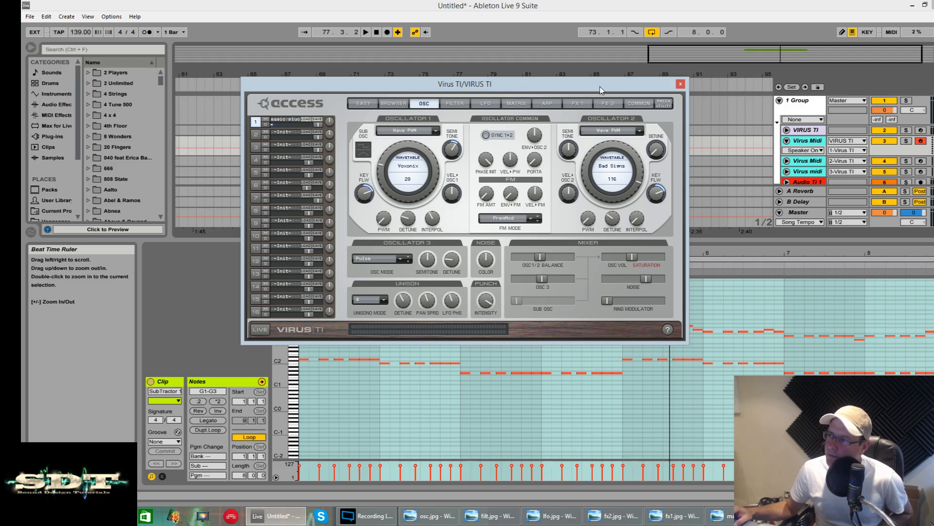
Step: Examine the finished patch's oscillator 1 settings and its list of available wavetables
drag(603, 90, 607, 170)
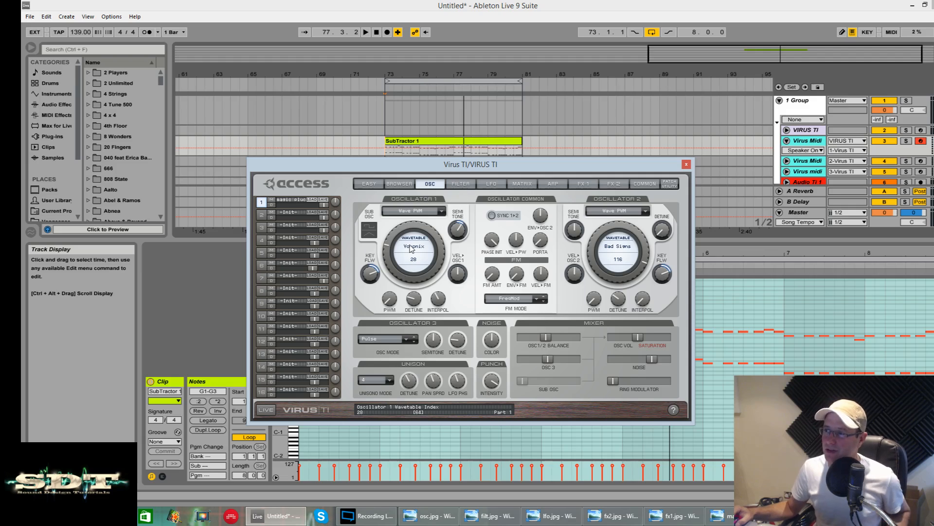
click(436, 217)
click(422, 245)
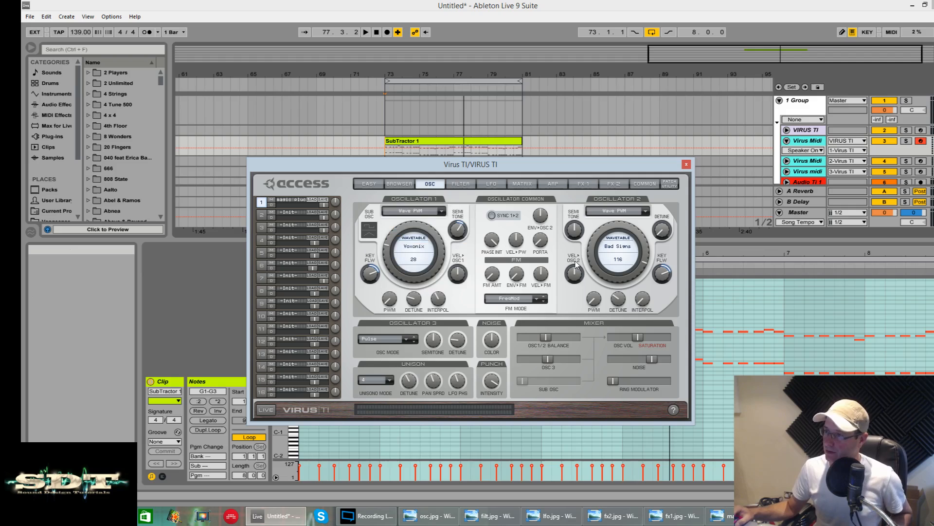
click(414, 248)
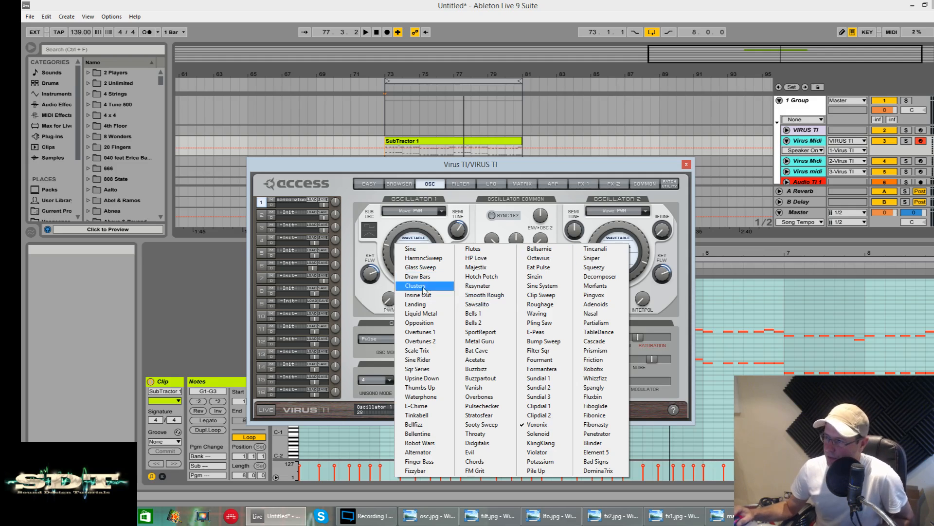
click(371, 311)
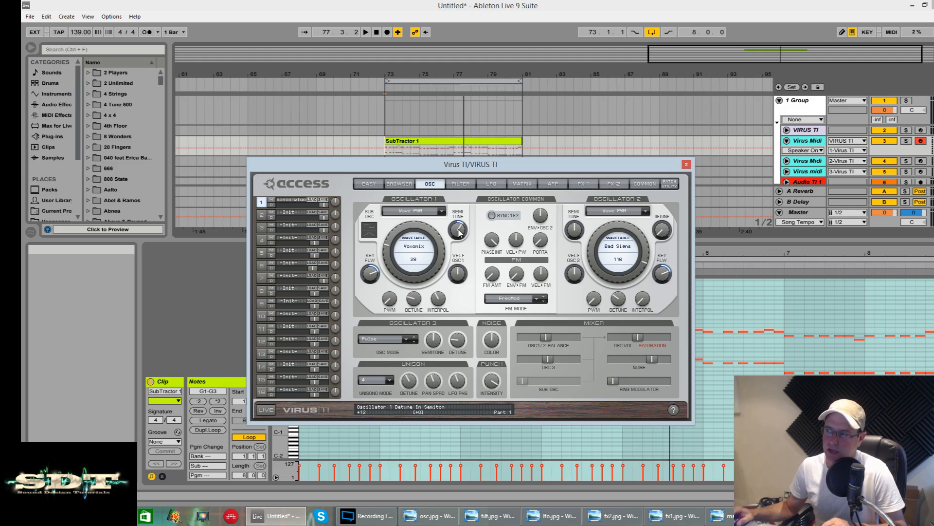
Step: Try oscillator 2 at -12 semitones while the loop plays, and restore oscillator 1 to +12 semitones
key(space)
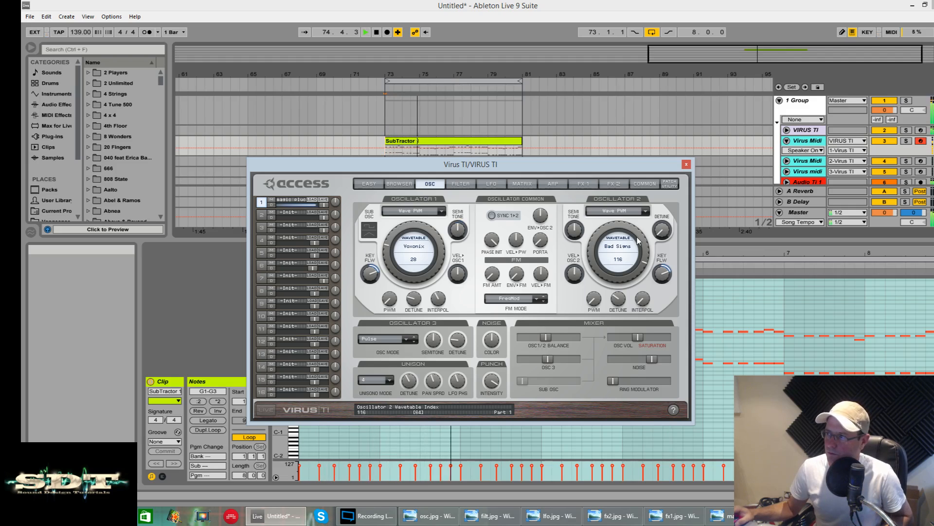
mouse_move(575, 231)
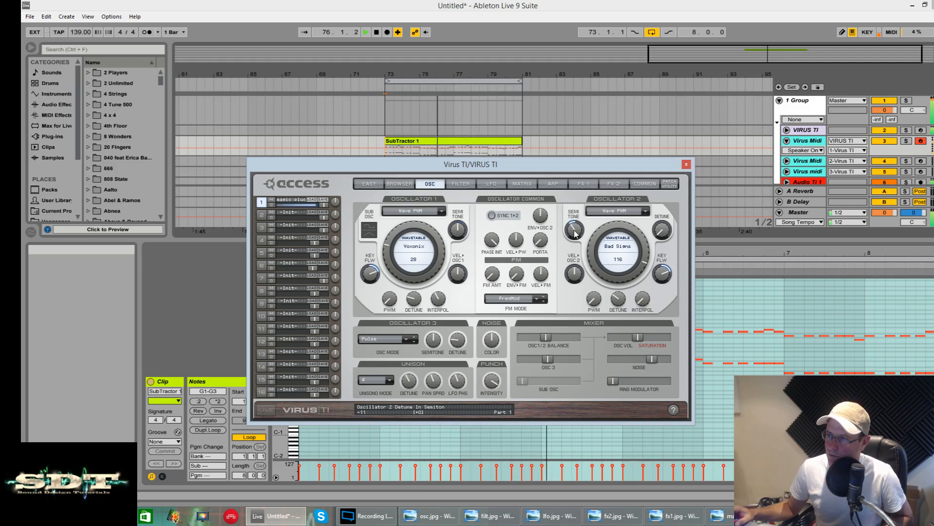
scroll(575, 234, down, 1)
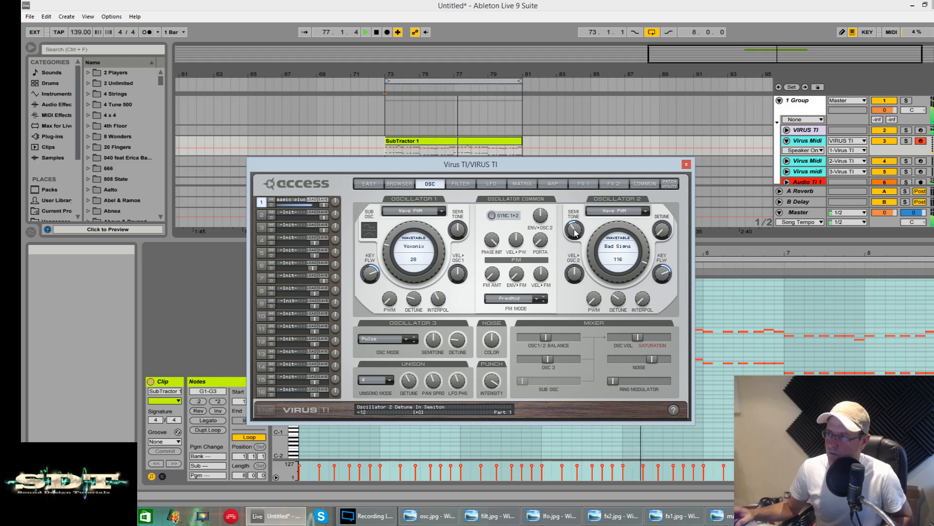
key(space)
scroll(575, 233, up, 10)
mouse_move(457, 234)
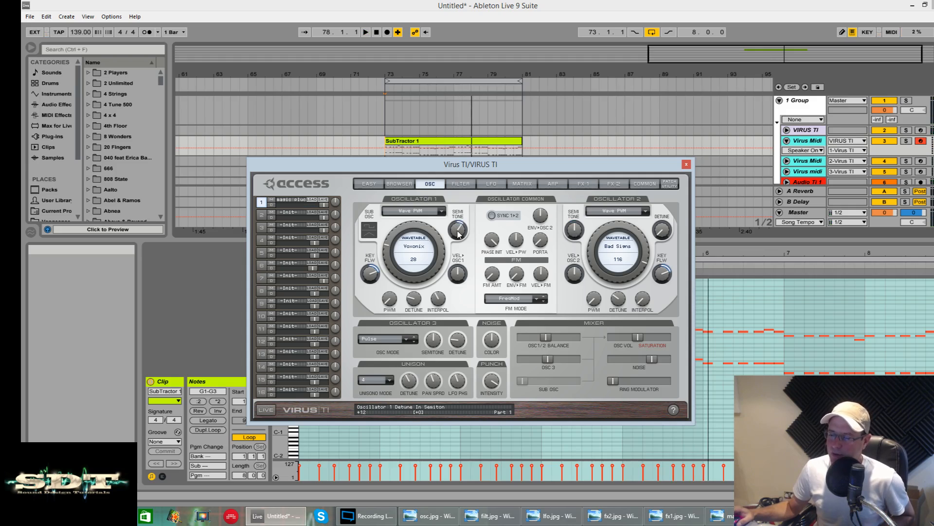
Step: Reset part 1 by copying the -Init- patch from part 10 onto it
mouse_move(666, 167)
mouse_down()
mouse_move(650, 212)
mouse_move(656, 174)
mouse_up()
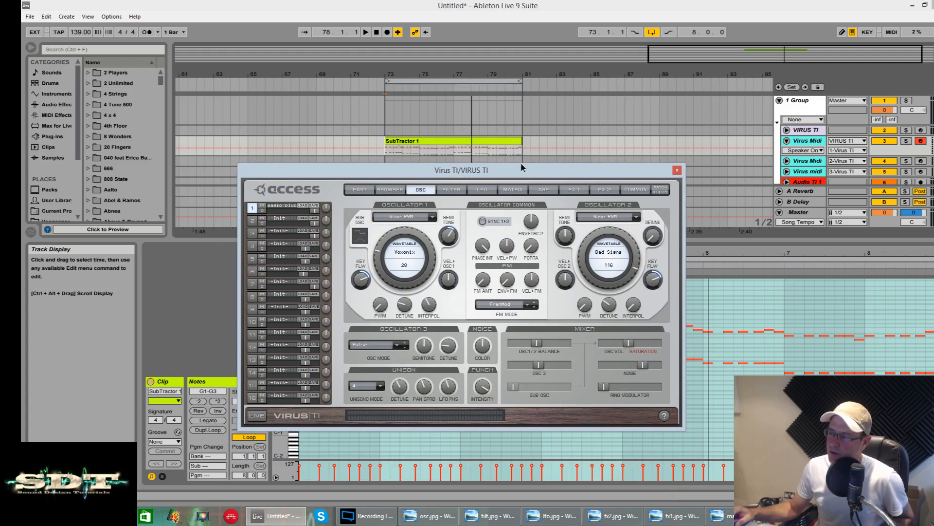
mouse_move(521, 177)
mouse_down()
mouse_move(550, 169)
mouse_move(517, 169)
mouse_up()
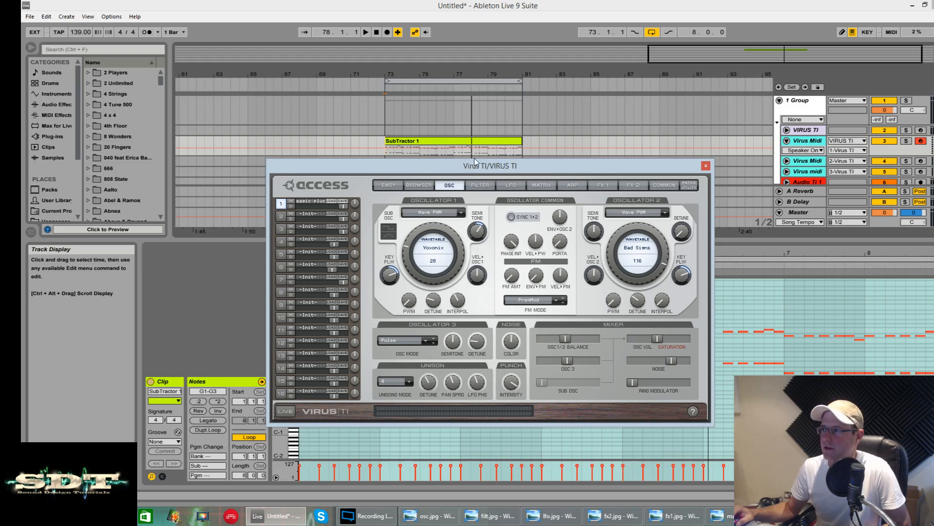
drag(478, 169, 469, 106)
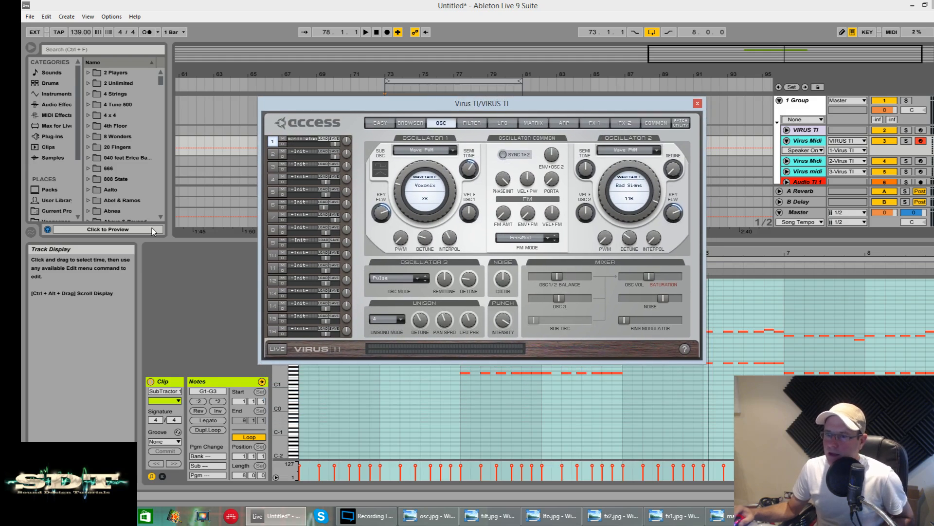
key(alt+Tab)
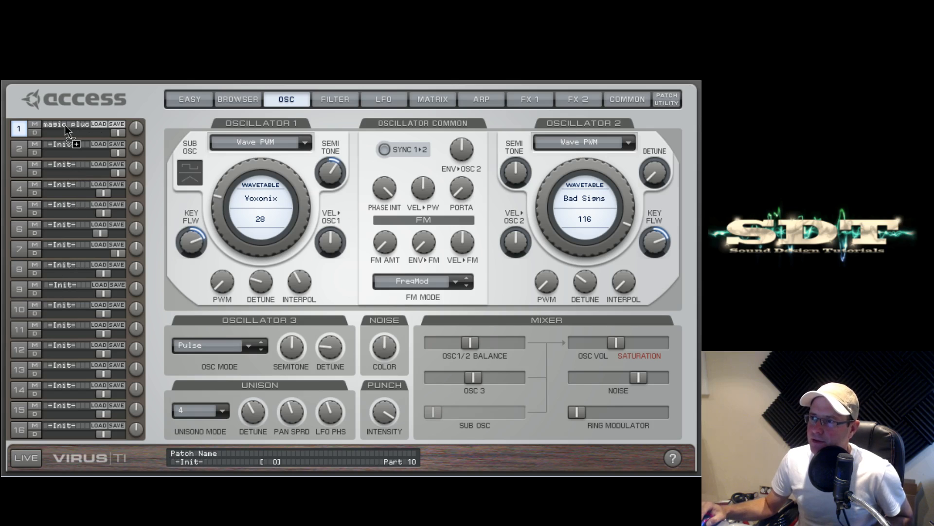
drag(65, 125, 64, 122)
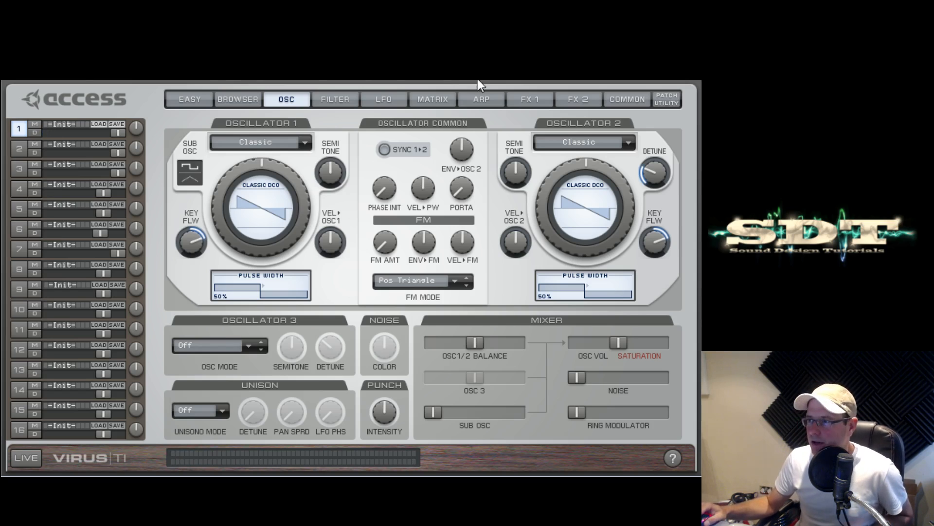
Step: Set oscillator 1 to the Wave PWM model with the Voxonix wavetable
click(302, 142)
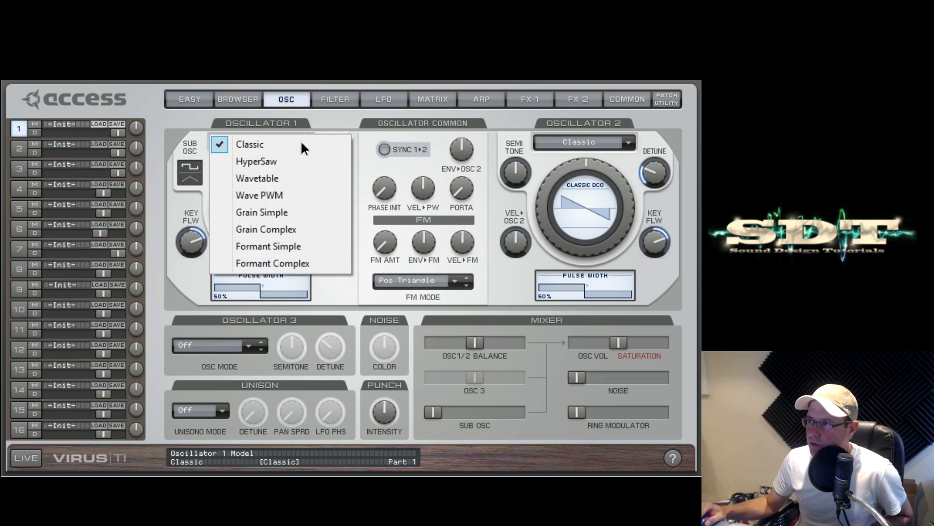
click(262, 196)
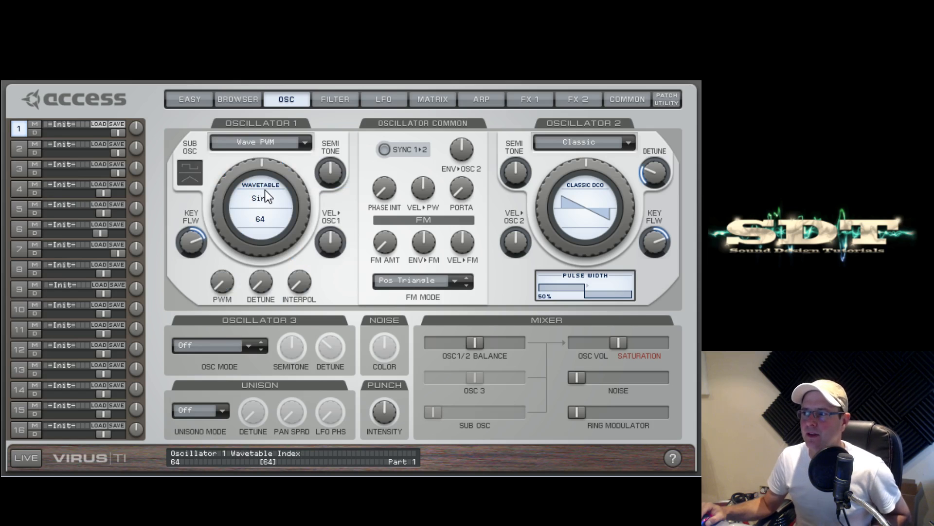
click(262, 199)
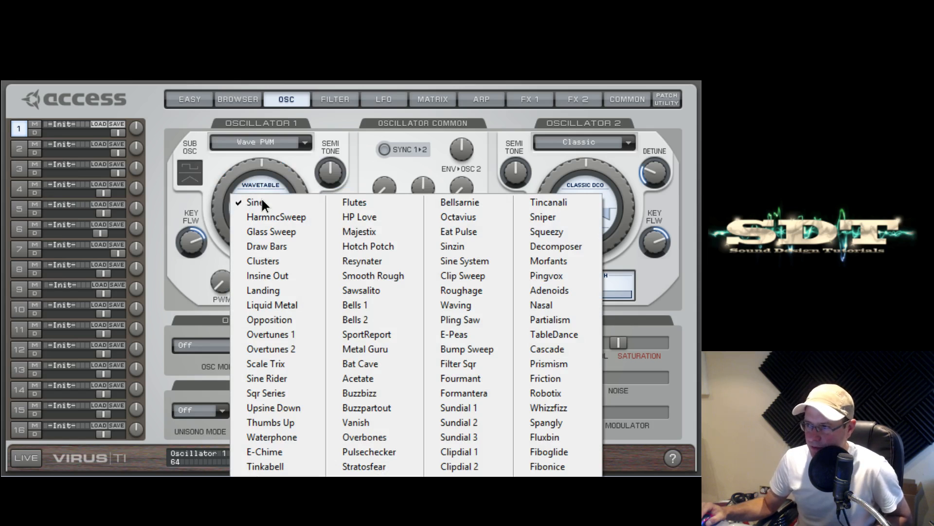
click(464, 476)
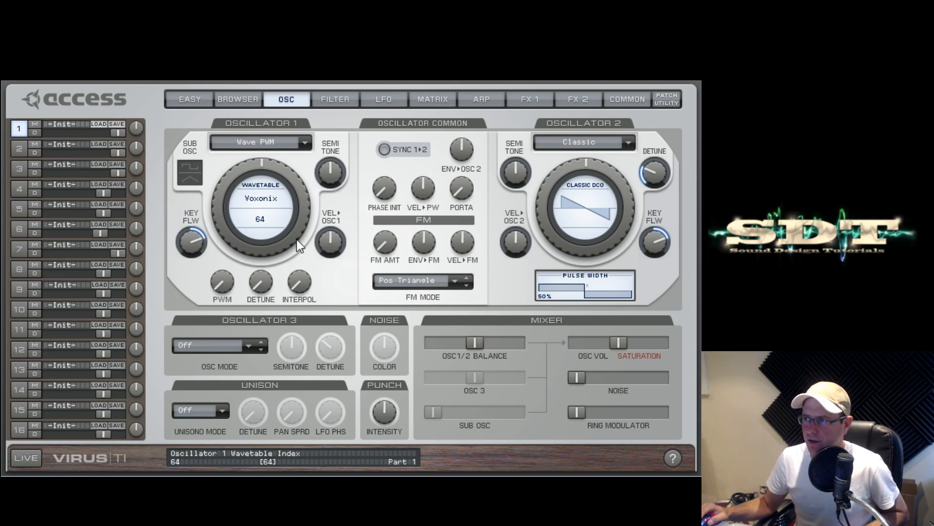
Step: Move the oscillator balance fully to oscillator 1, set its wavetable index to 28 and semitone to +12, and the FM mode to FreqMod
drag(475, 341, 407, 339)
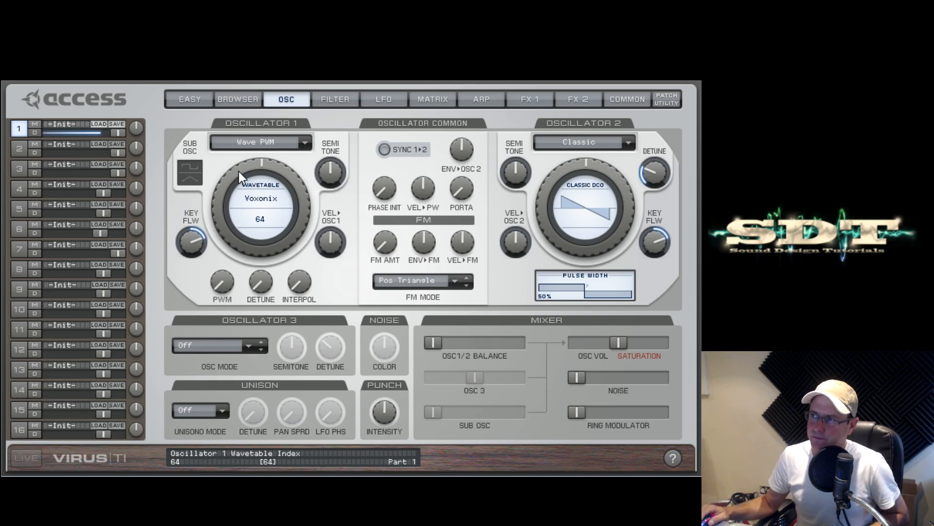
drag(240, 171, 223, 200)
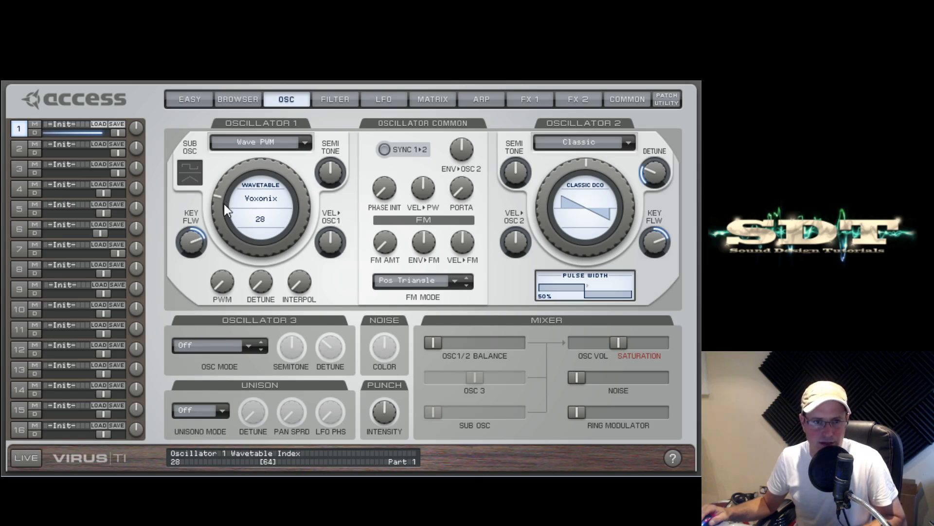
drag(331, 177, 334, 171)
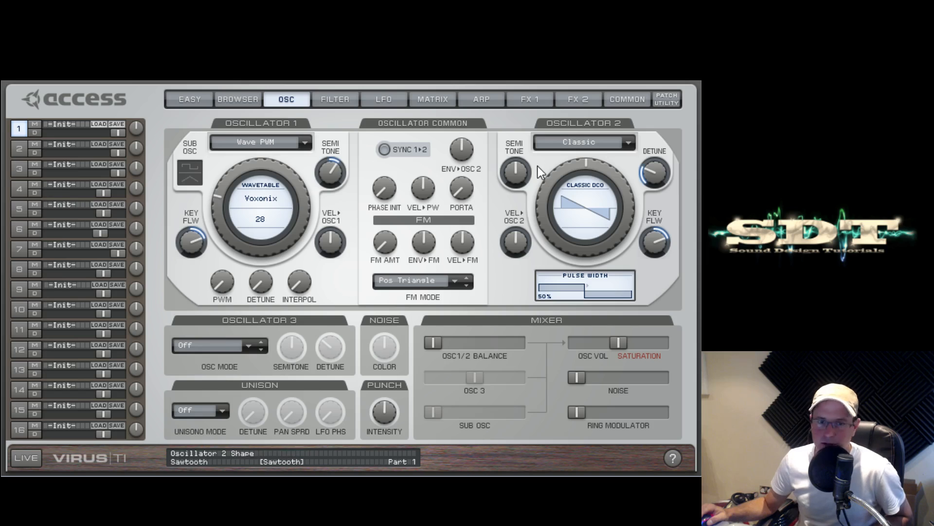
Step: Set oscillator 2 to the Wave PWM model with the Bad Signs wavetable
click(628, 141)
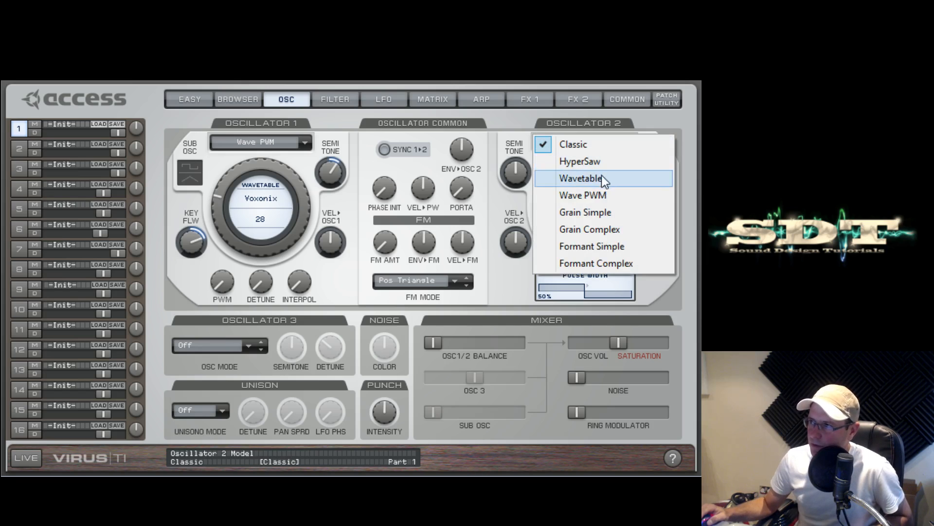
click(592, 197)
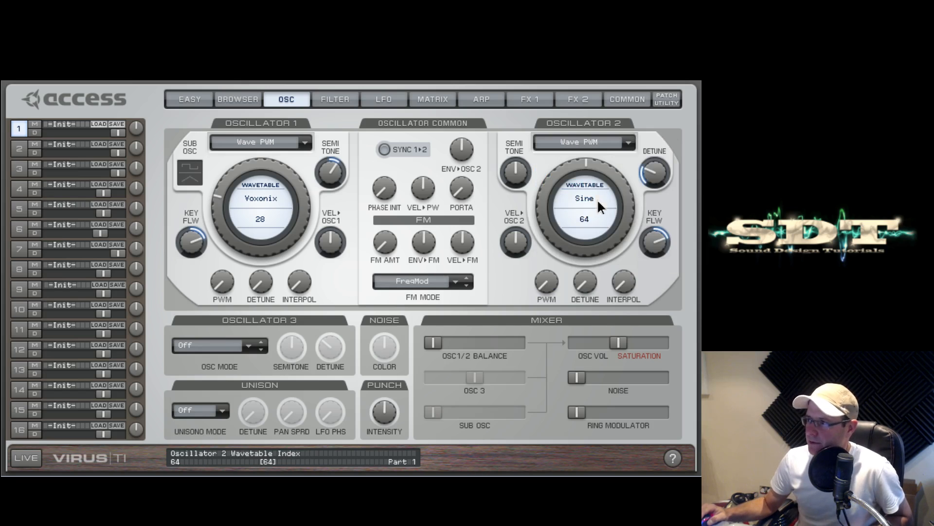
click(585, 203)
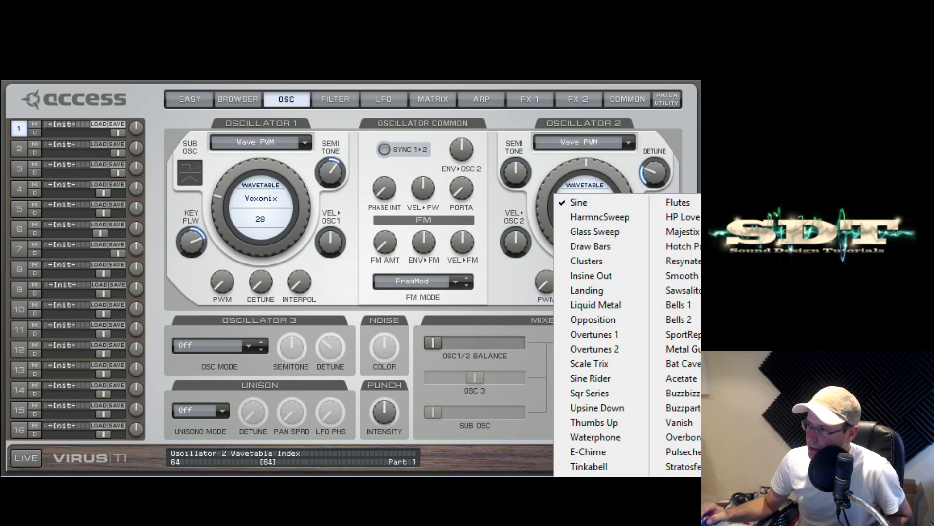
click(769, 336)
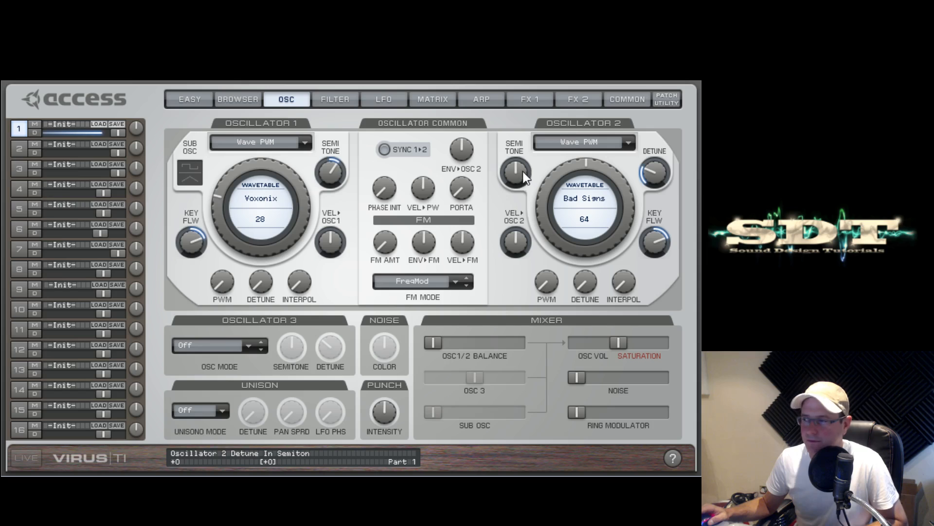
Step: Raise the local detune of oscillators 1 and 2, and set their balance just off centre toward oscillator 1
drag(432, 343, 523, 342)
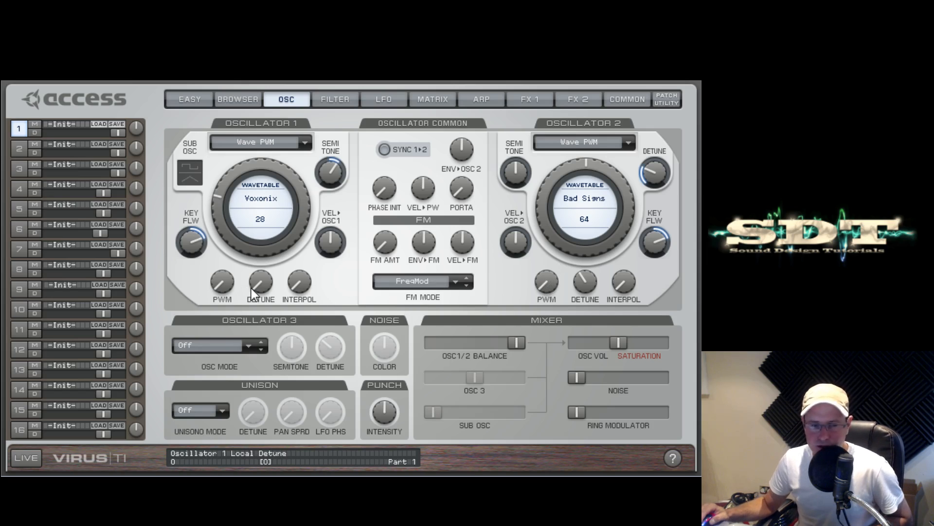
drag(262, 252, 276, 232)
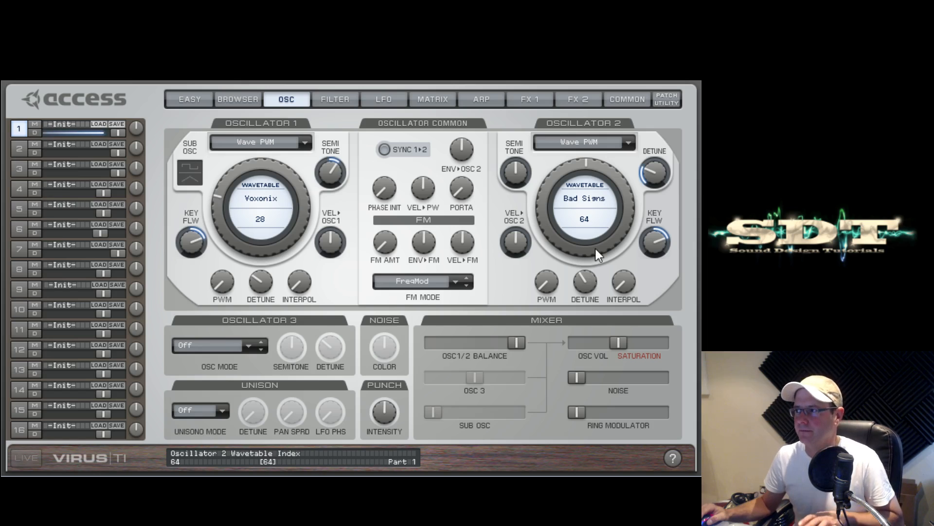
drag(517, 341, 460, 351)
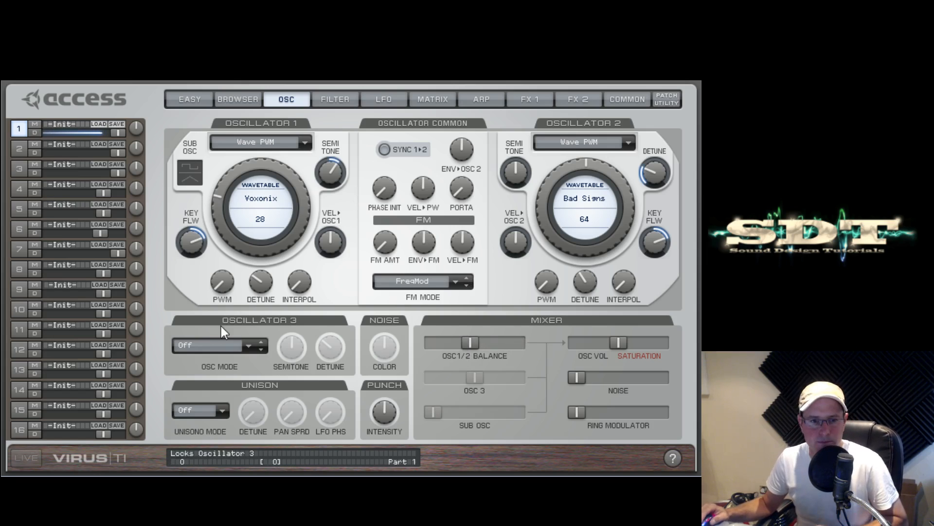
Step: Set oscillator 3 to Pulse mode and raise the mixer's noise level to about three quarters
click(247, 346)
click(209, 390)
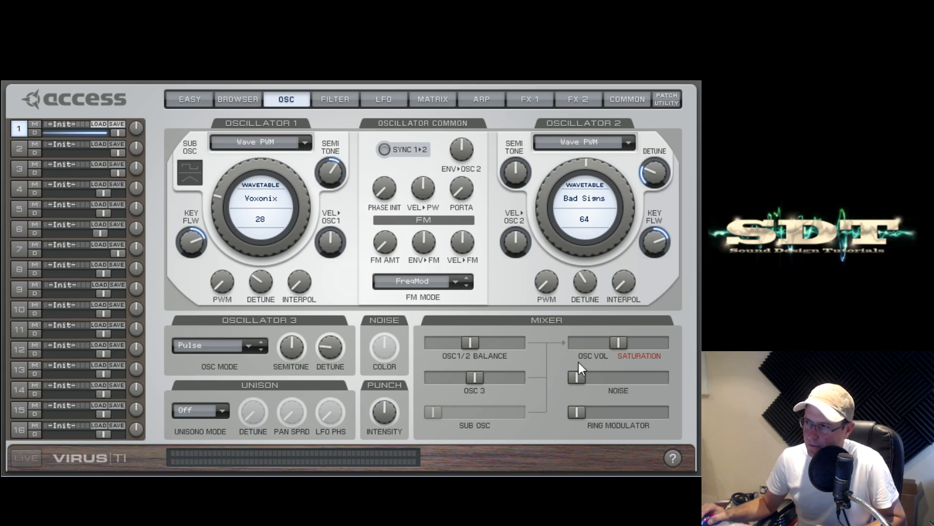
drag(576, 376, 647, 389)
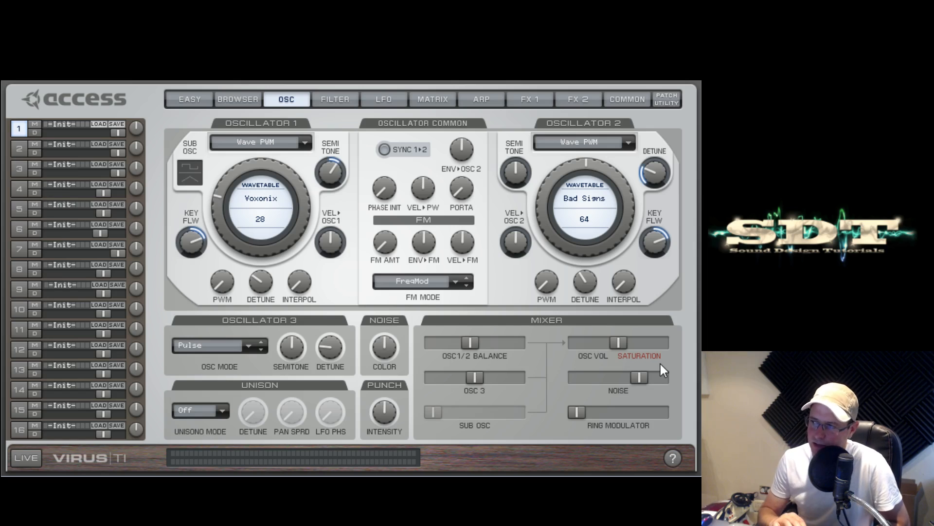
key(space)
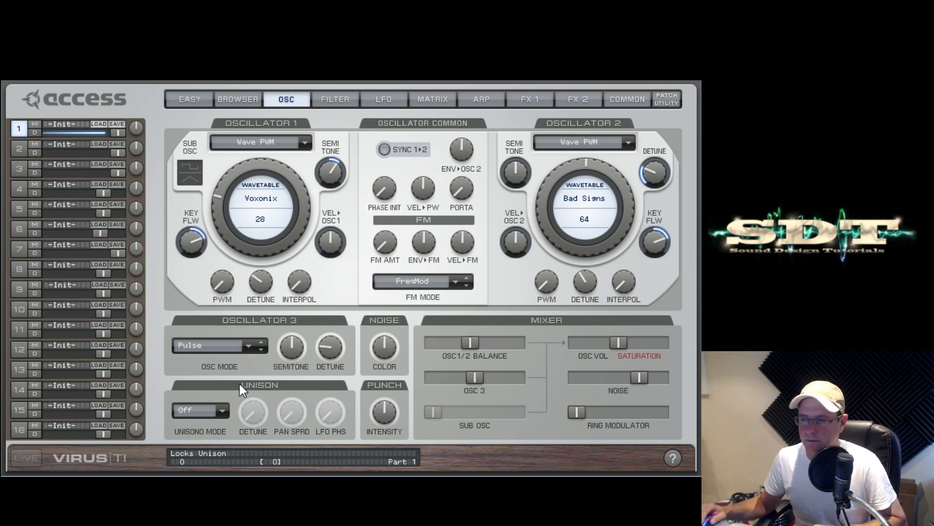
Step: Set the unison mode to 4, raise its detune, pan spread and LFO phase to about a third, and increase the punch intensity
click(215, 411)
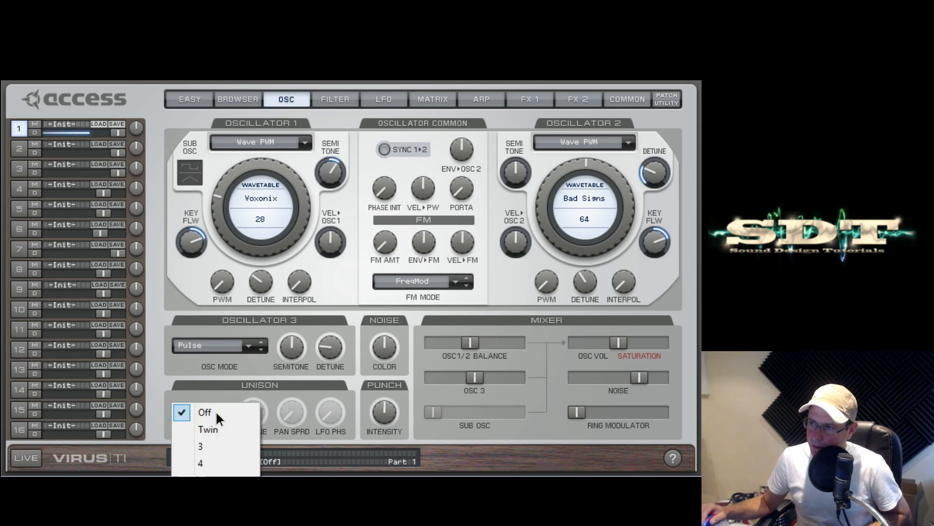
click(218, 460)
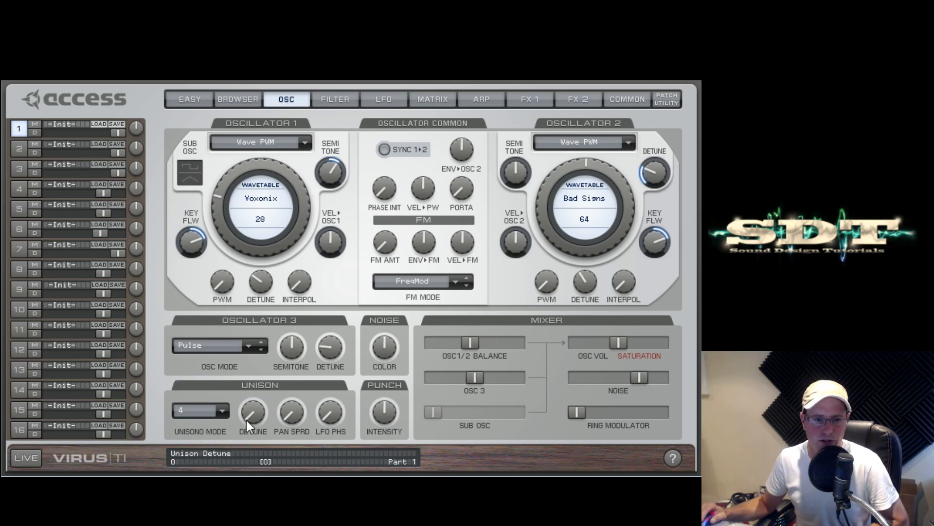
drag(247, 418, 261, 379)
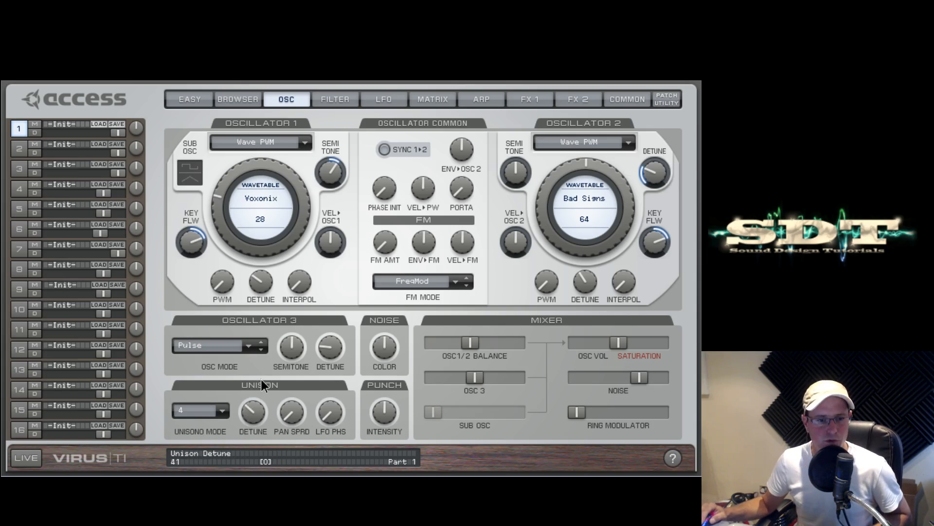
drag(295, 396, 296, 340)
drag(323, 413, 337, 355)
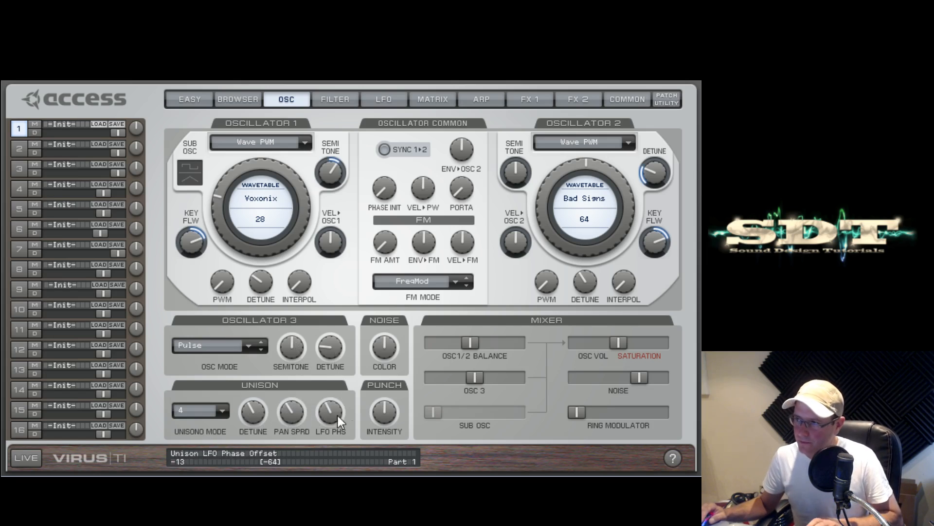
drag(387, 401, 382, 342)
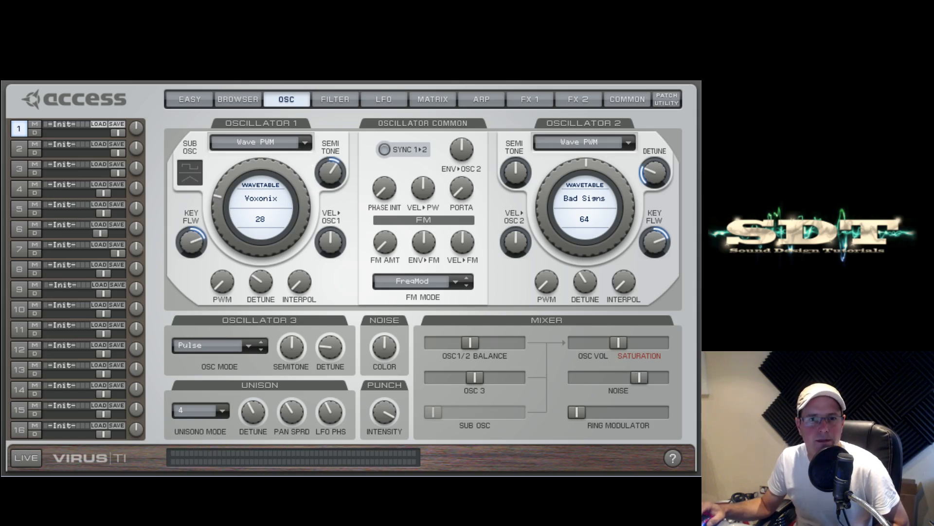
Step: Set the filter 1 cutoff to 50 and filter 2 offset to -31, raise both envelope amounts to about three quarters, and choose Light saturation
click(333, 100)
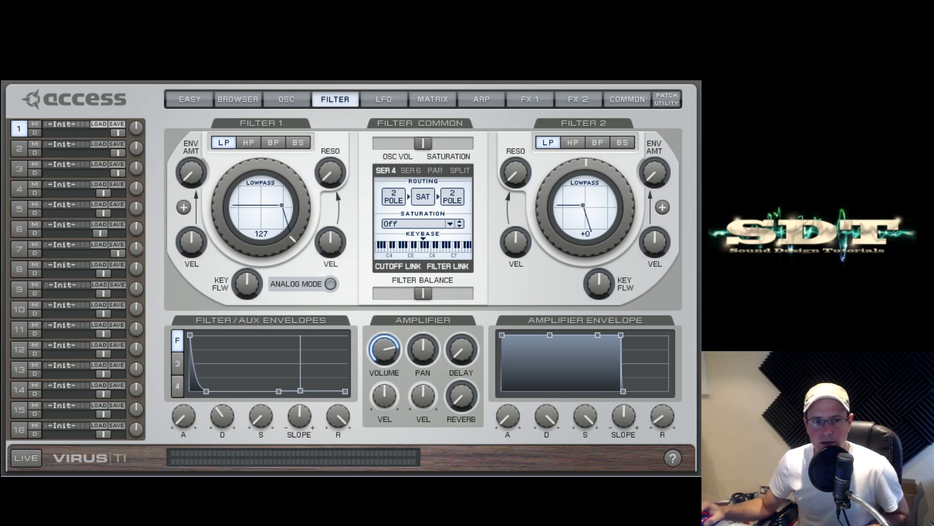
drag(233, 177, 212, 250)
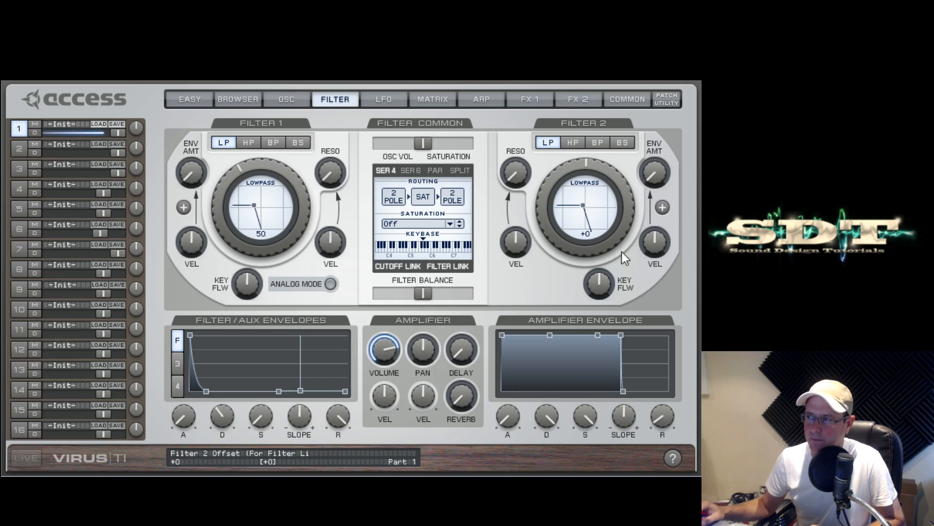
drag(549, 177, 543, 203)
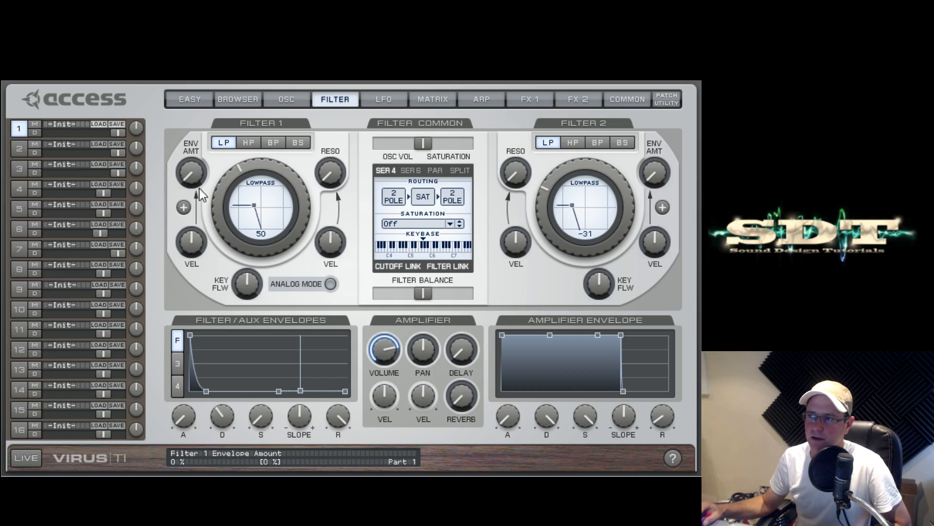
drag(200, 188, 227, 80)
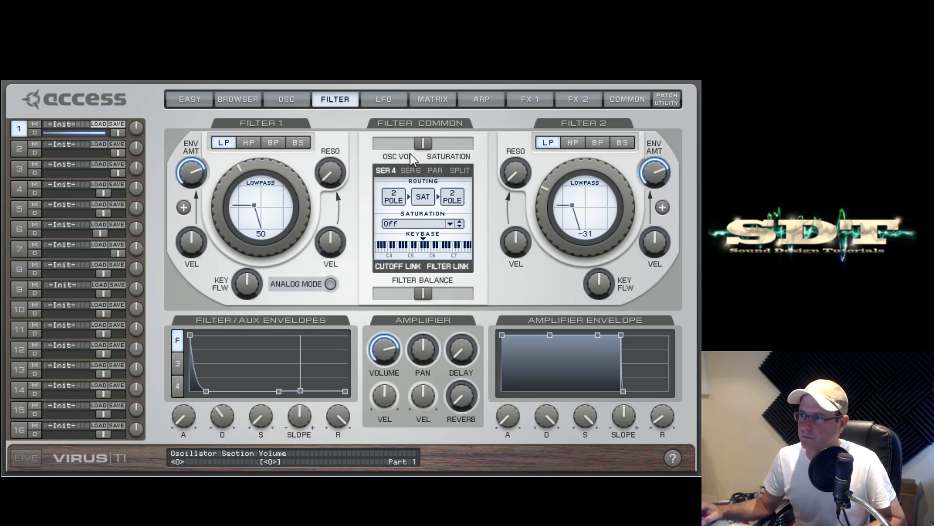
mouse_move(335, 173)
mouse_down()
mouse_move(325, 127)
mouse_move(331, 91)
mouse_move(326, 159)
mouse_up()
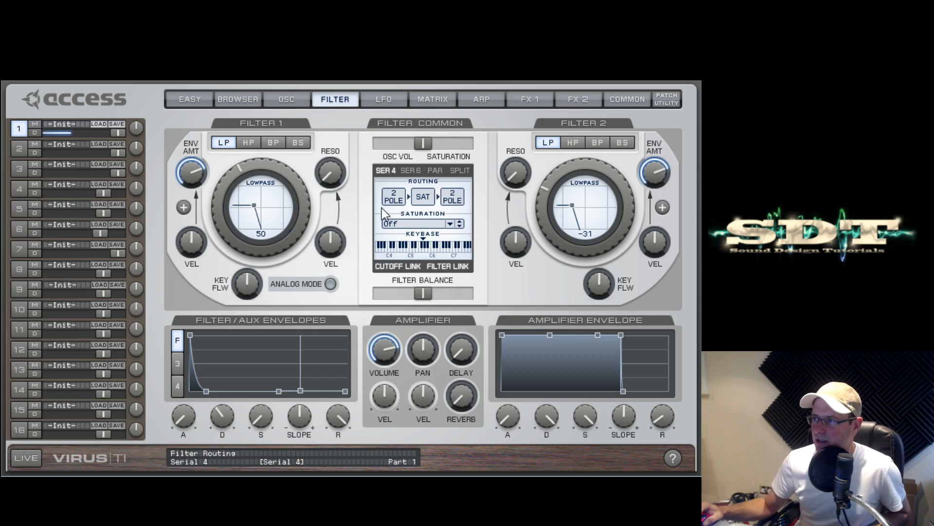
click(451, 224)
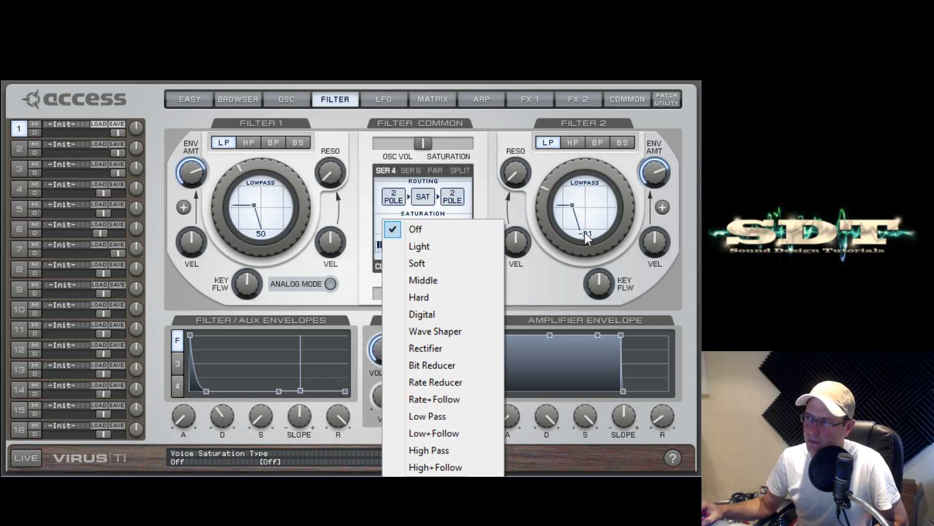
click(421, 247)
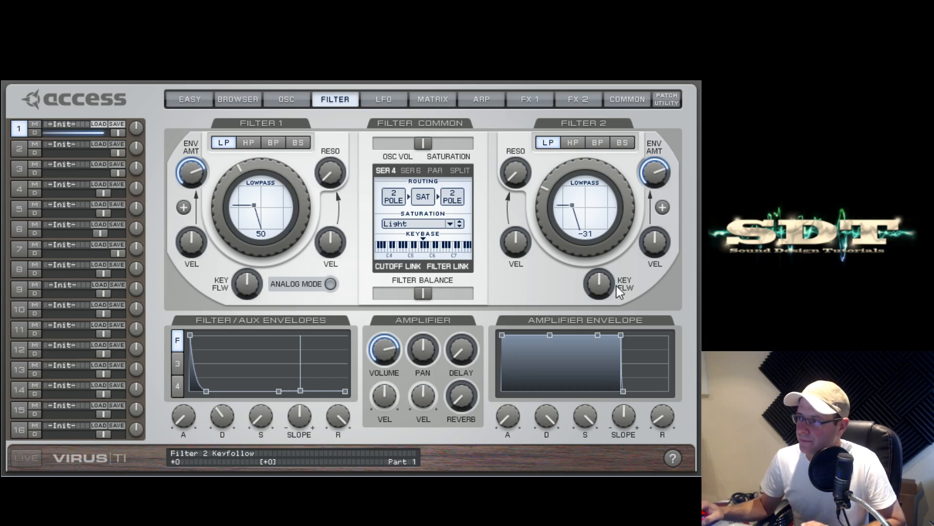
Step: Raise the amplifier envelope's attack slightly and its release to 24, and shorten the filter envelope's decay
drag(509, 421, 506, 402)
drag(653, 419, 661, 396)
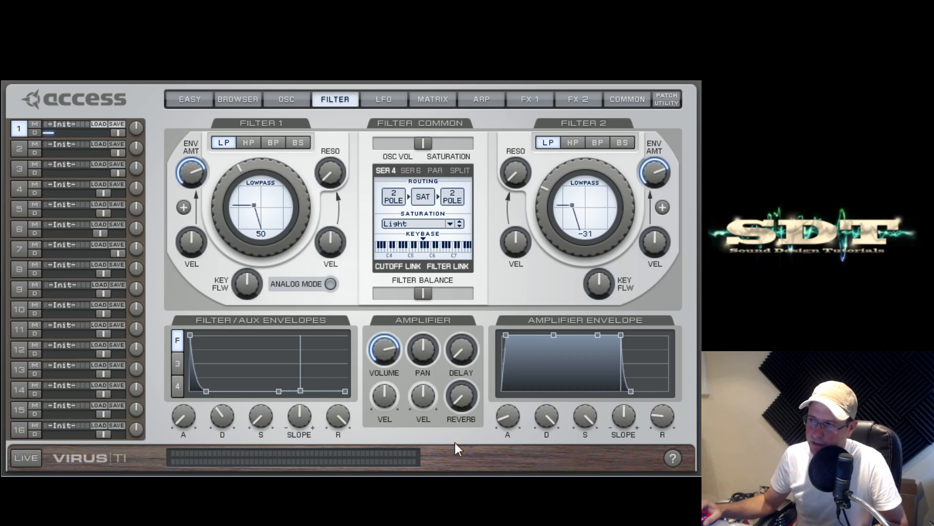
mouse_move(676, 411)
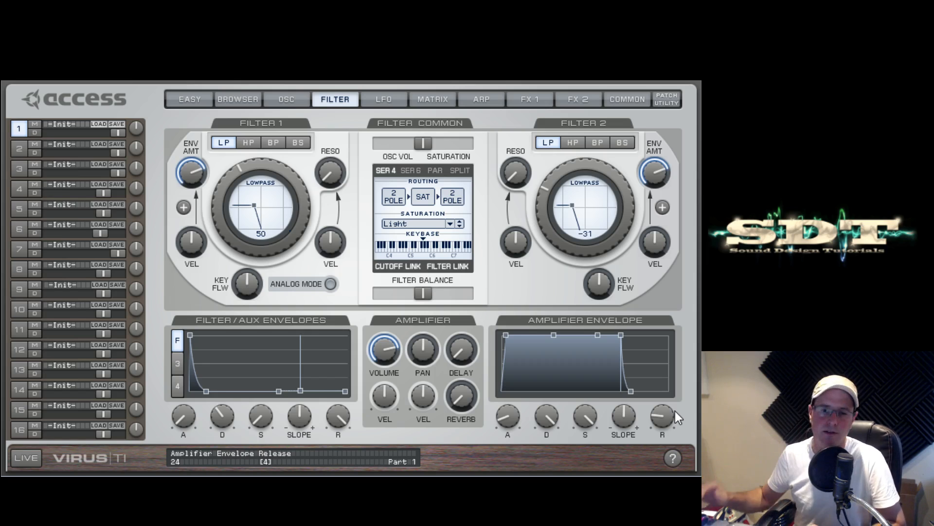
key(space)
drag(509, 418, 506, 416)
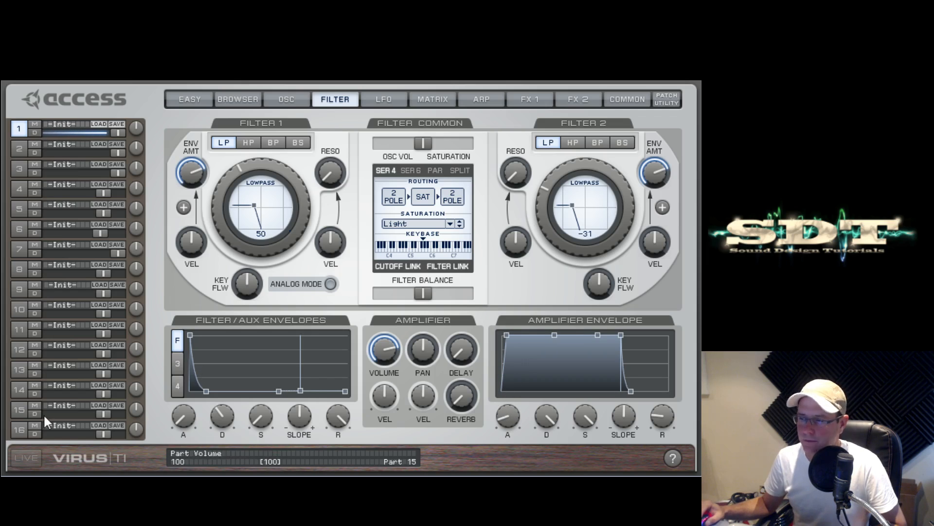
drag(232, 423, 225, 425)
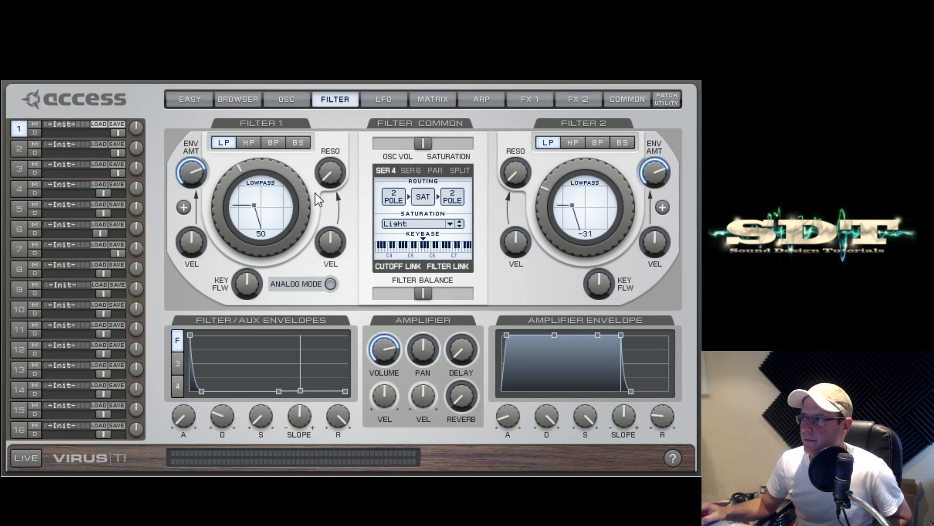
Step: Assign LFO 2's user modulation destination to Osc 1 Pulse Width
click(376, 100)
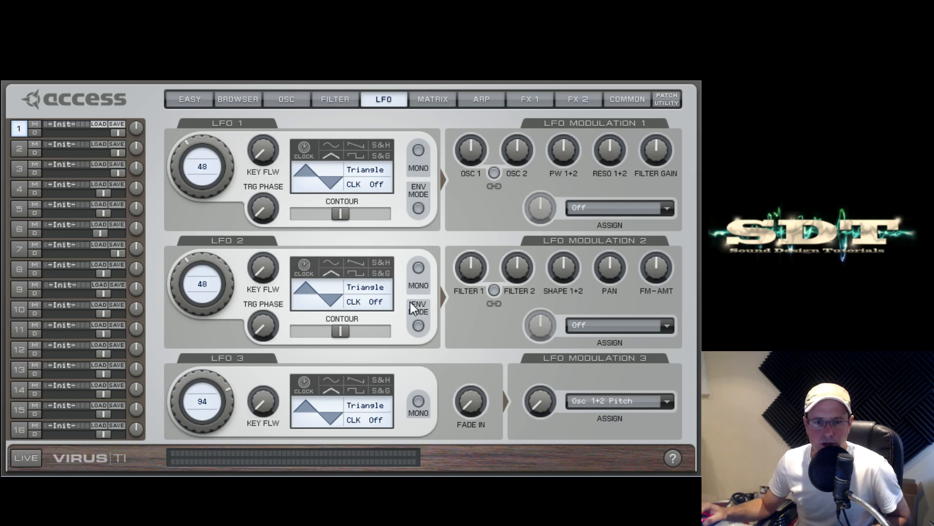
click(667, 325)
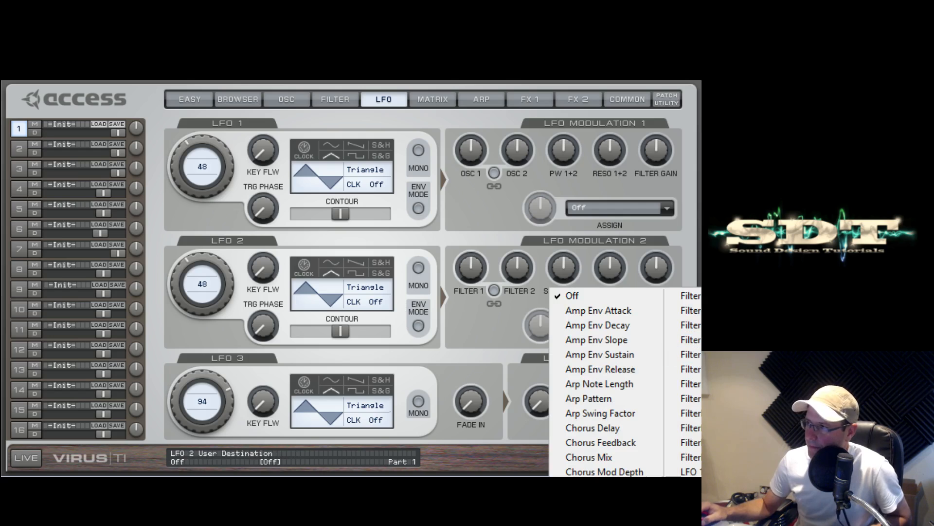
click(827, 356)
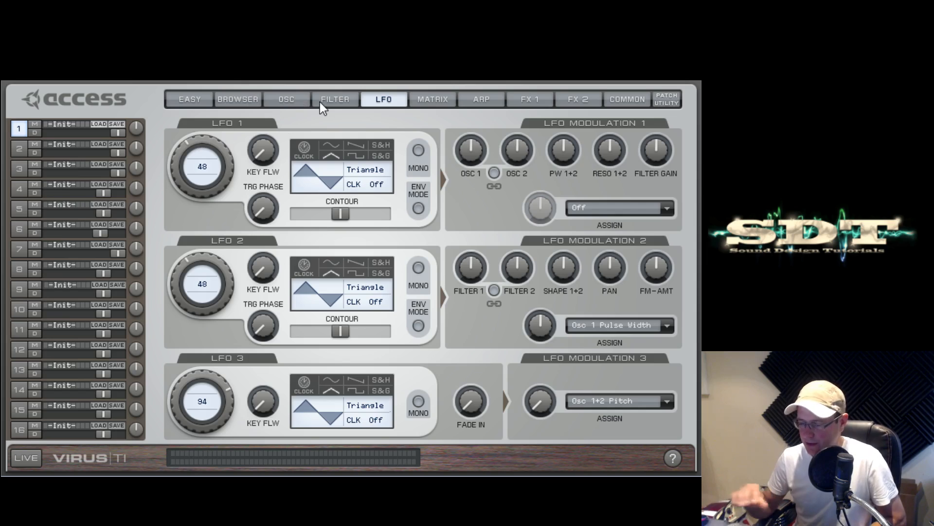
click(285, 101)
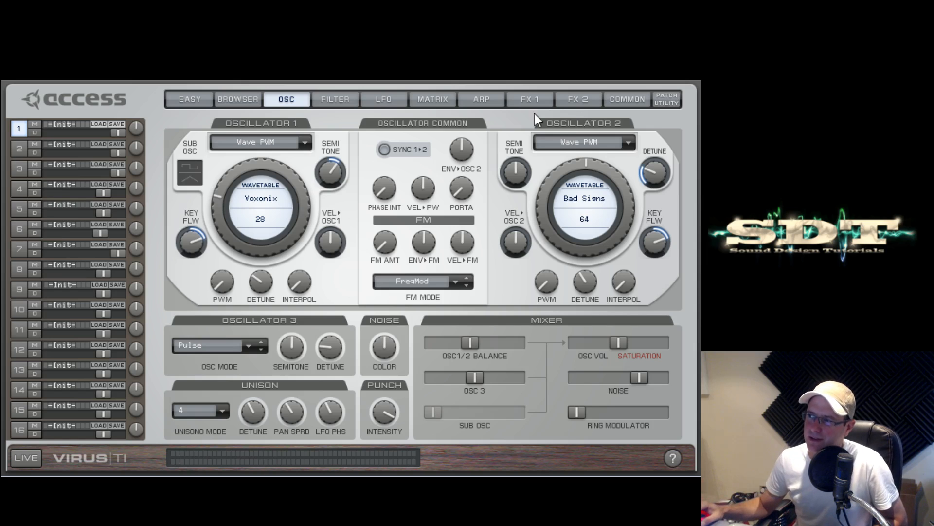
click(377, 98)
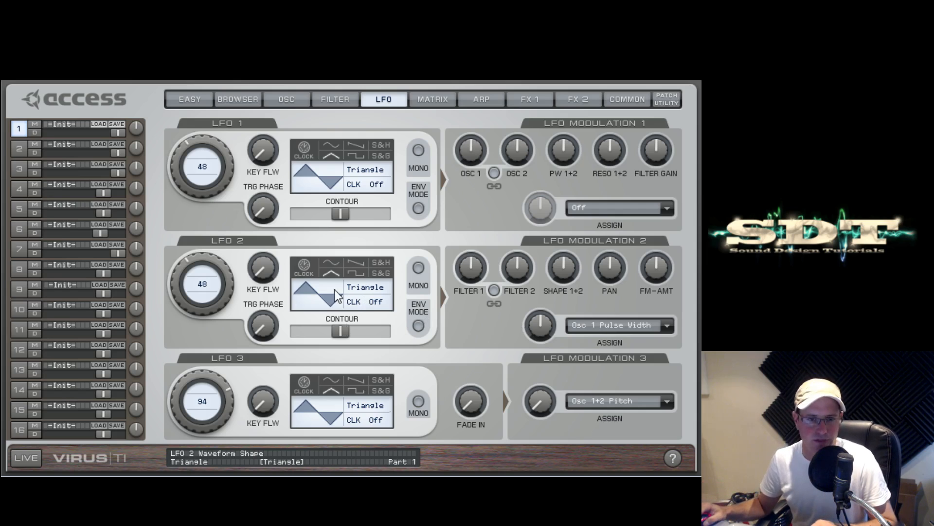
click(385, 302)
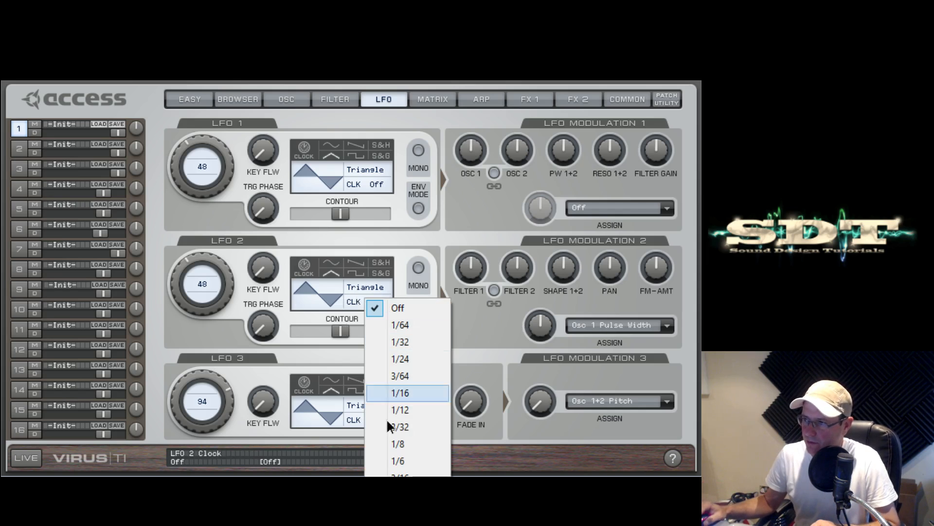
click(438, 469)
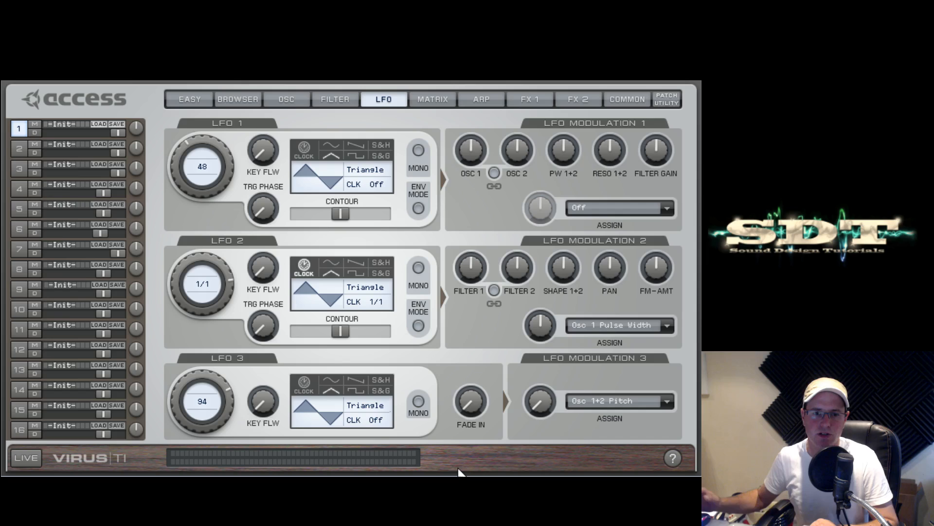
click(370, 302)
click(371, 311)
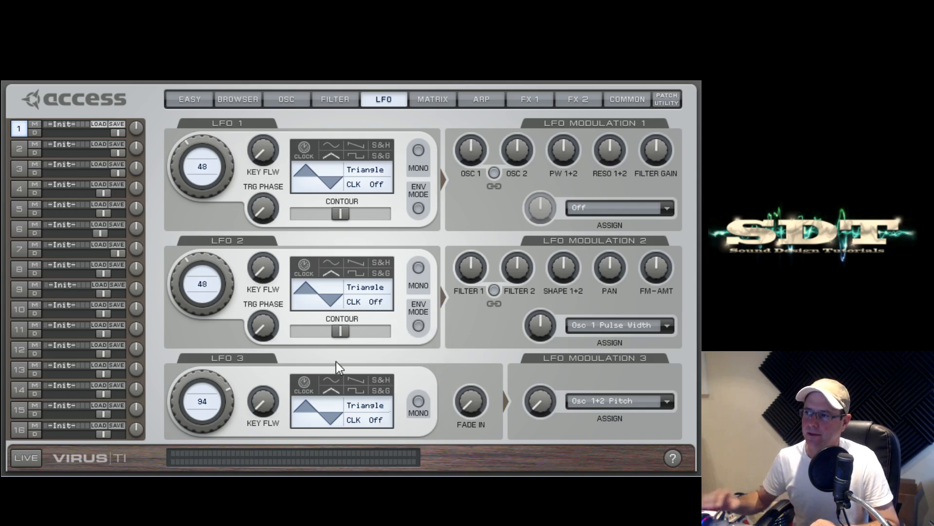
Step: Set LFO 2's clock to 1/1, its trigger phase to maximum, and its Osc 1 Pulse Width modulation amount to about 62.5%
click(376, 303)
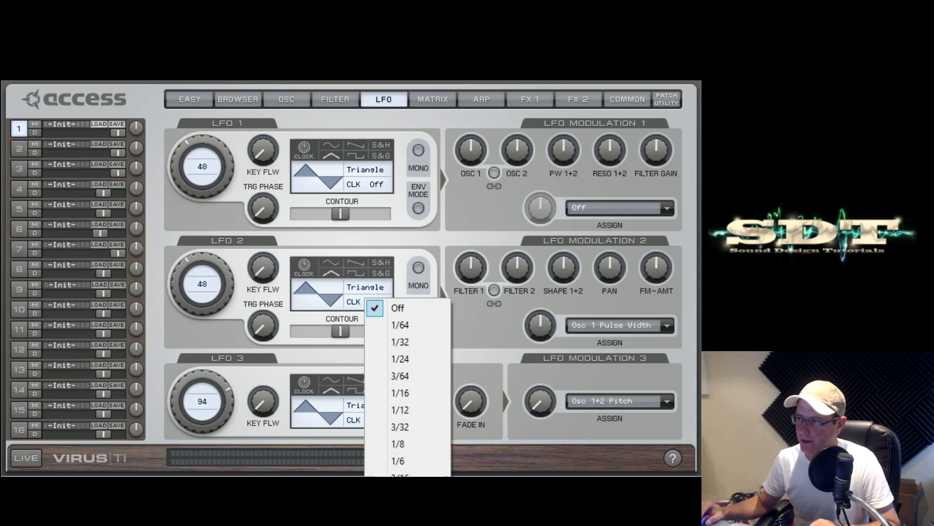
click(400, 525)
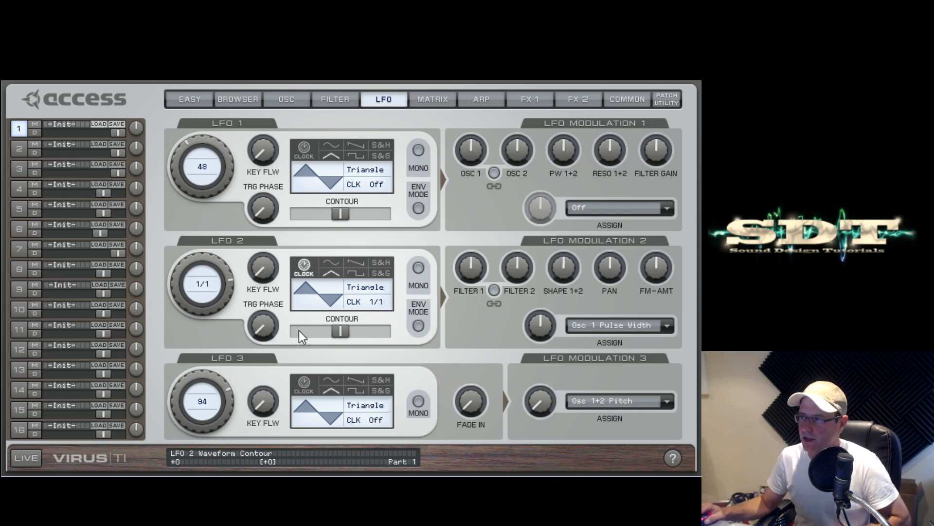
drag(255, 331, 276, 331)
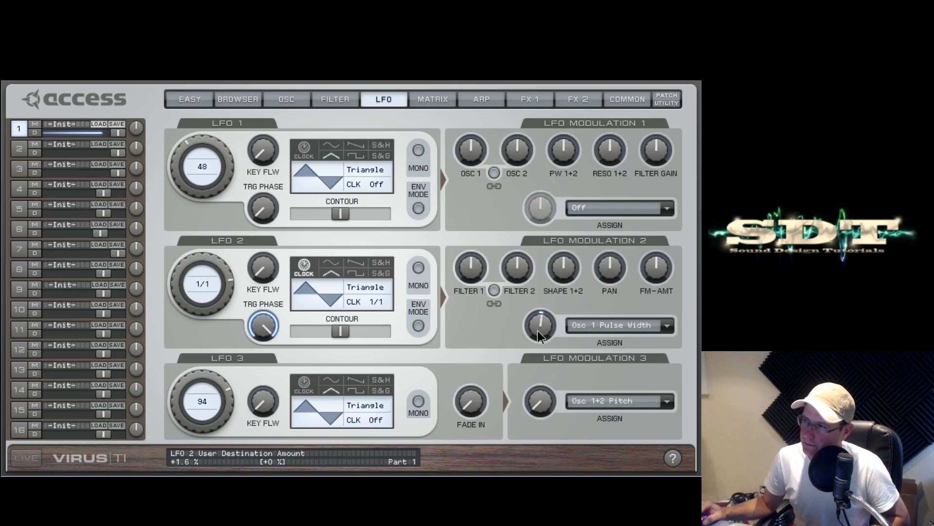
drag(538, 329, 538, 284)
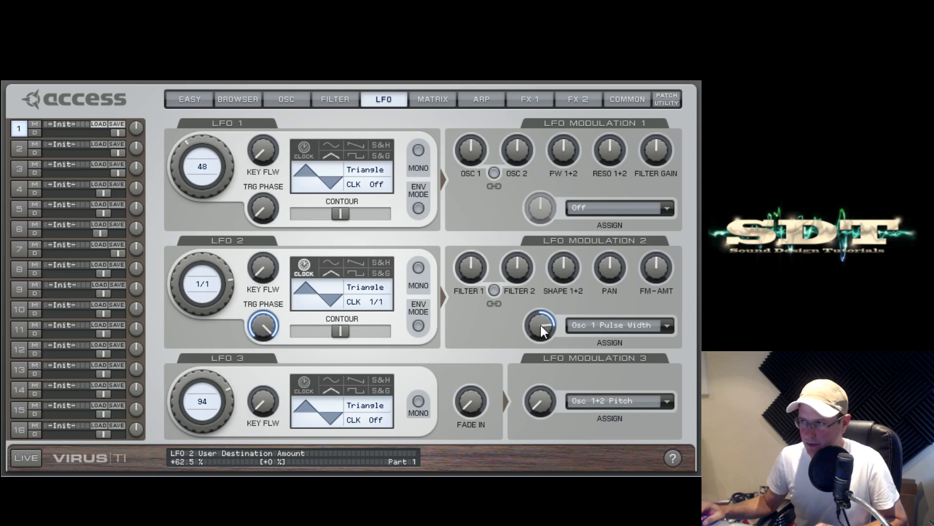
mouse_move(541, 323)
mouse_down()
mouse_move(538, 371)
mouse_move(538, 317)
mouse_up()
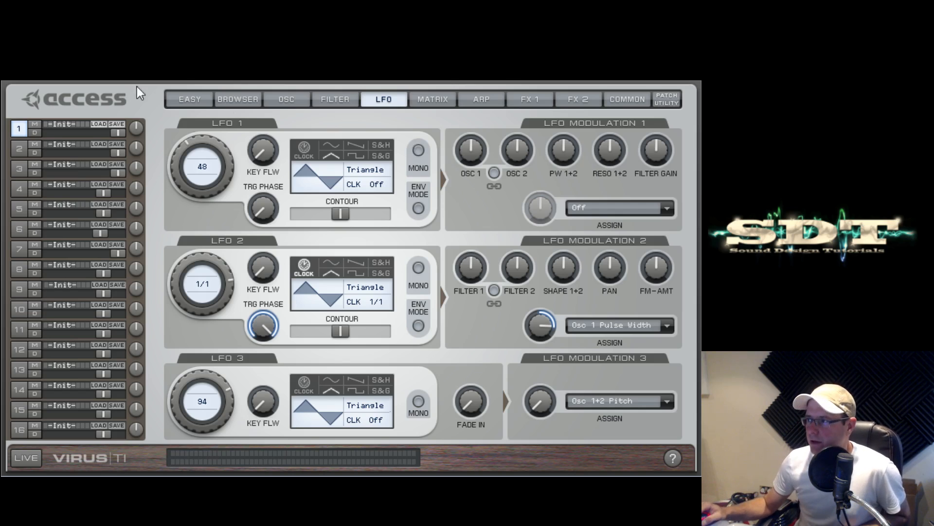
Step: Raise the Analog Boost character intensity to about 35% and slightly boost the EQ's mid and high gains
click(541, 98)
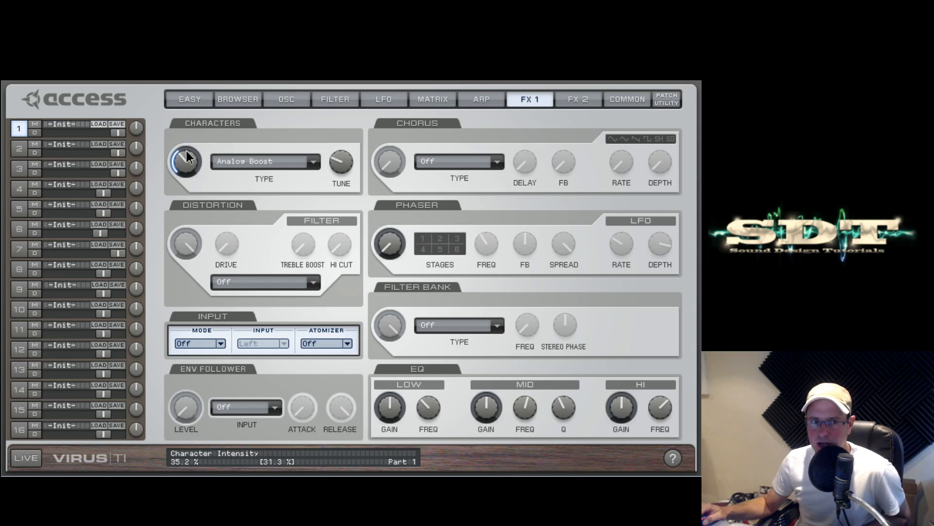
drag(492, 417, 492, 410)
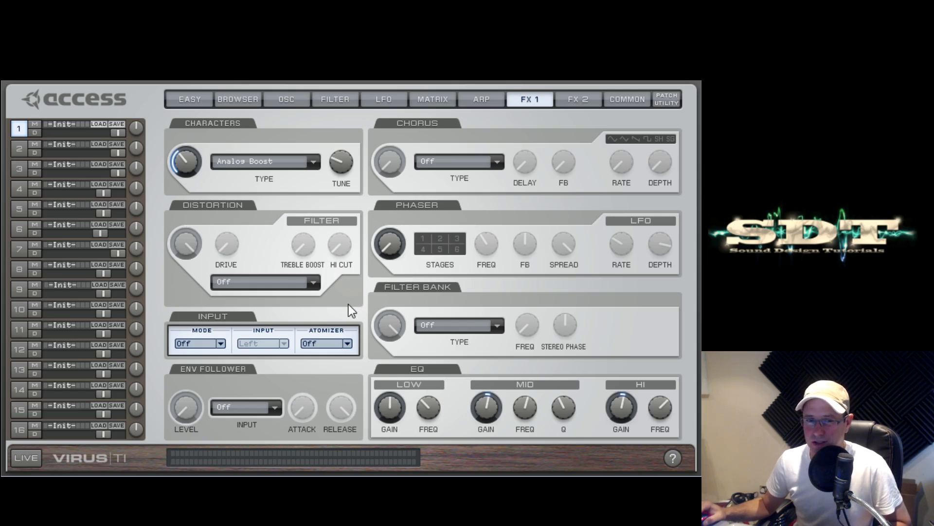
click(497, 324)
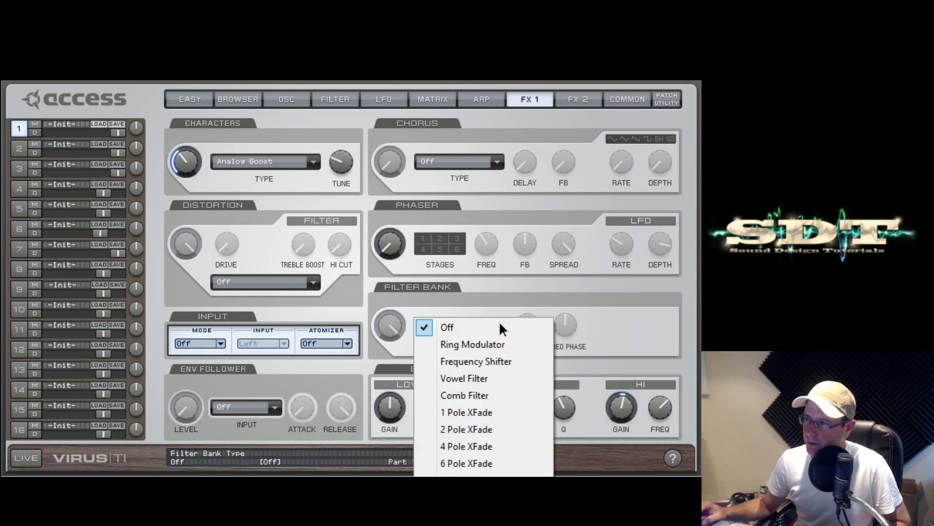
click(596, 299)
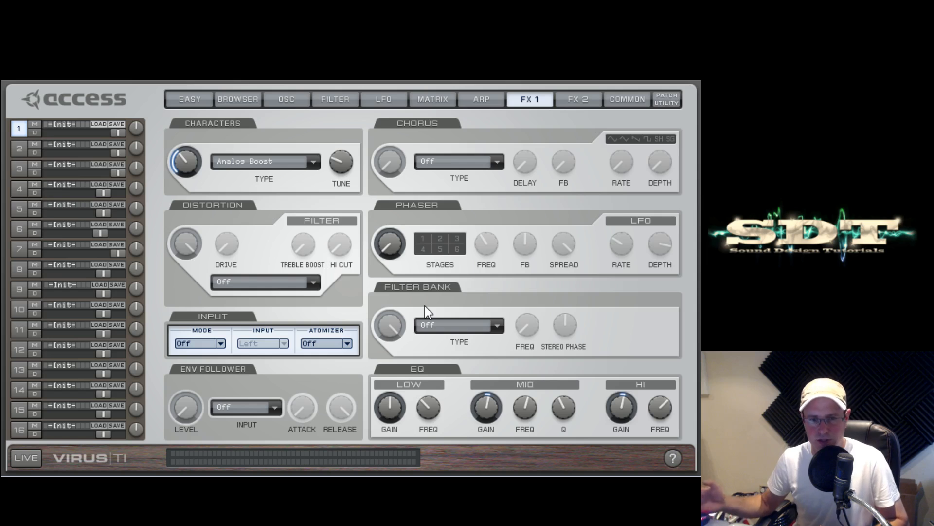
key(space)
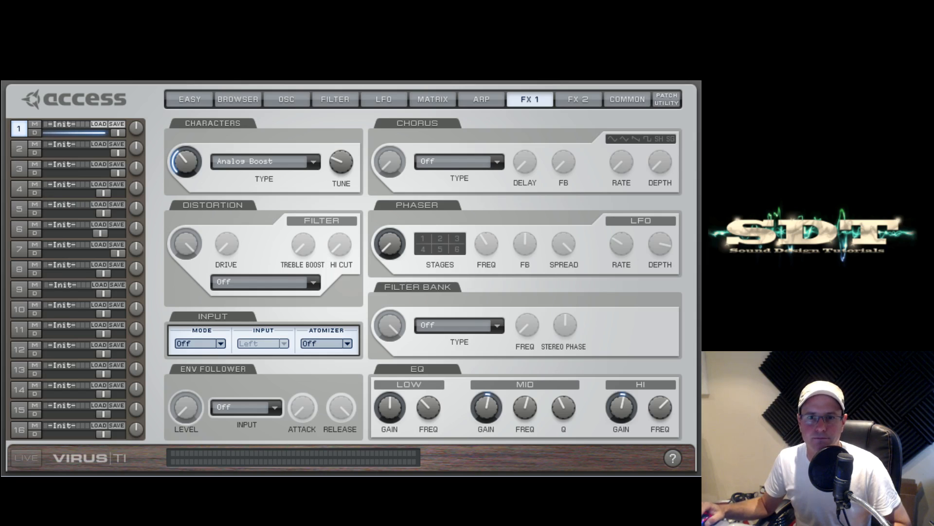
Step: Enable the reverb at a -12.0 dB send in Small Room mode, with a shortened decay and damping at minimum
click(573, 100)
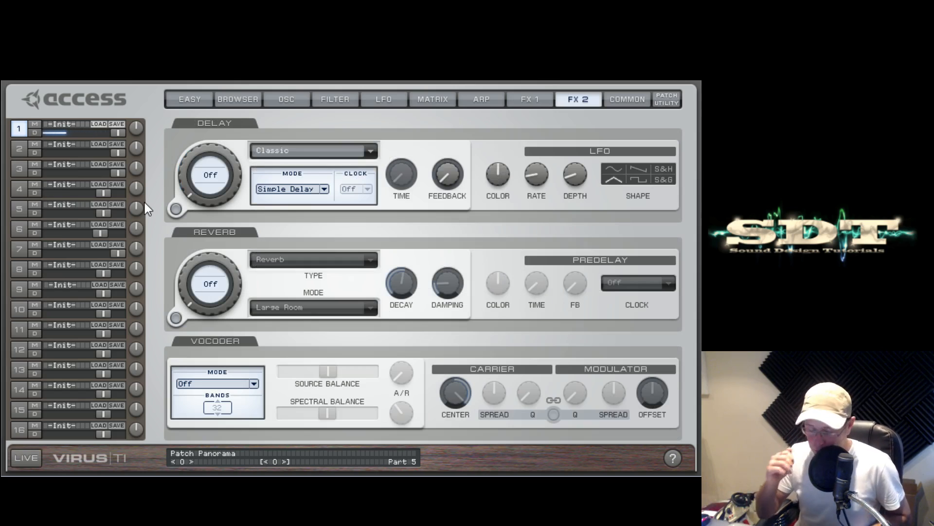
mouse_move(198, 276)
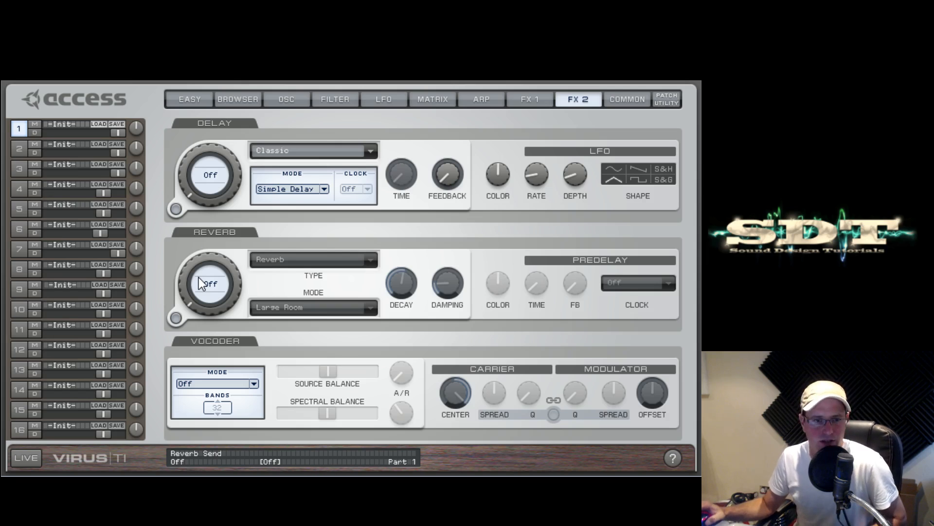
click(177, 317)
mouse_move(220, 293)
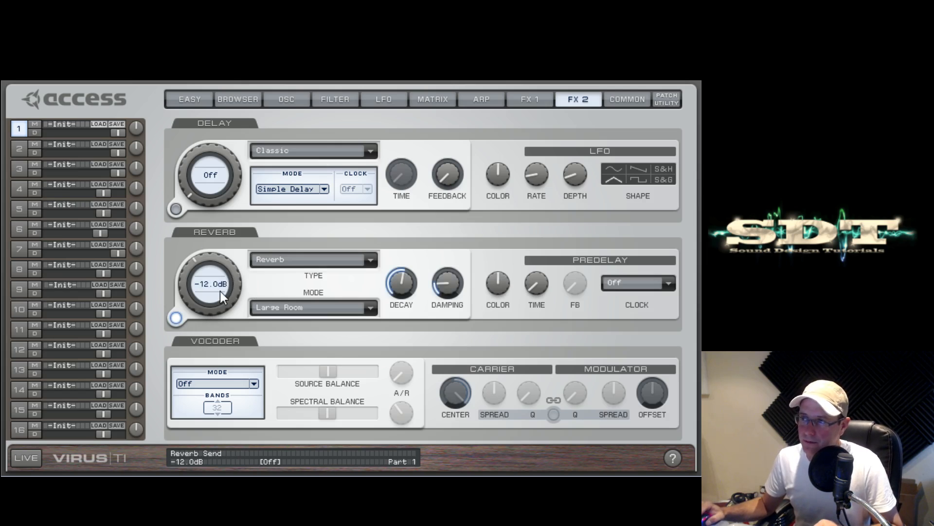
click(293, 312)
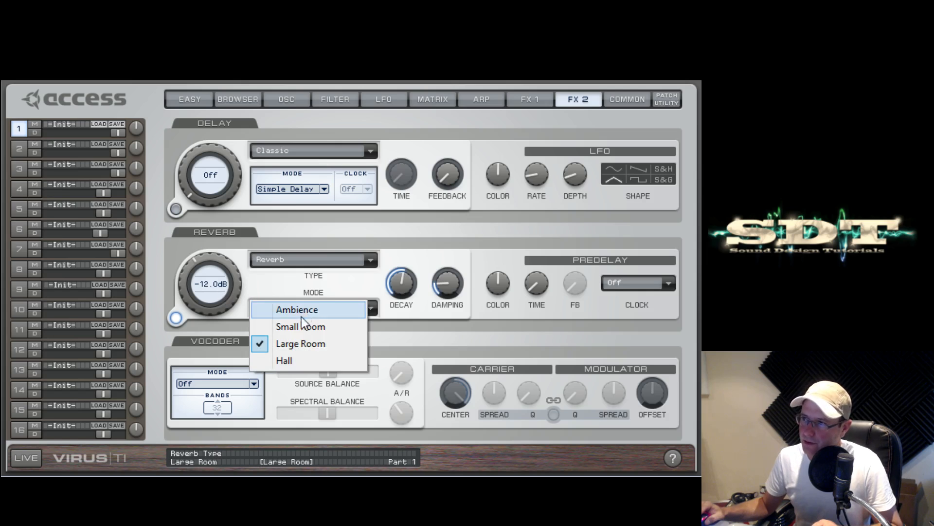
click(300, 326)
mouse_move(405, 281)
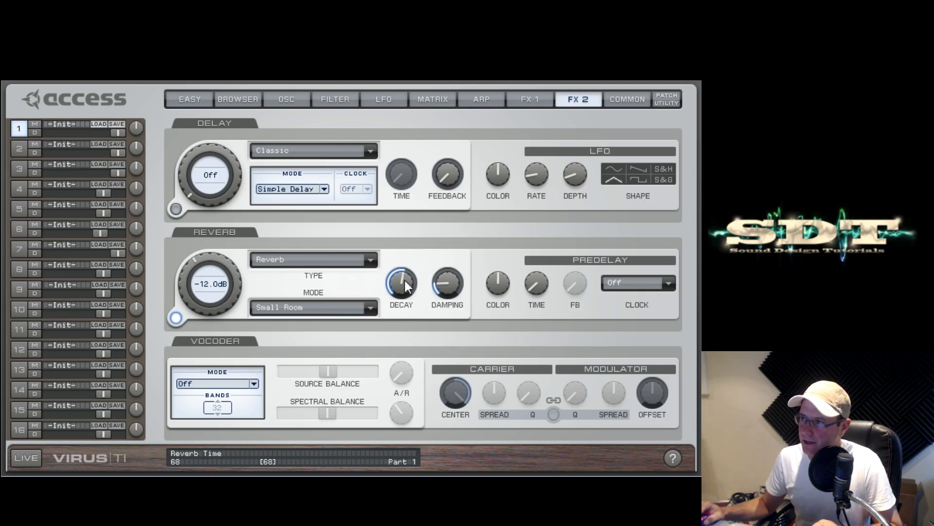
drag(448, 282, 449, 285)
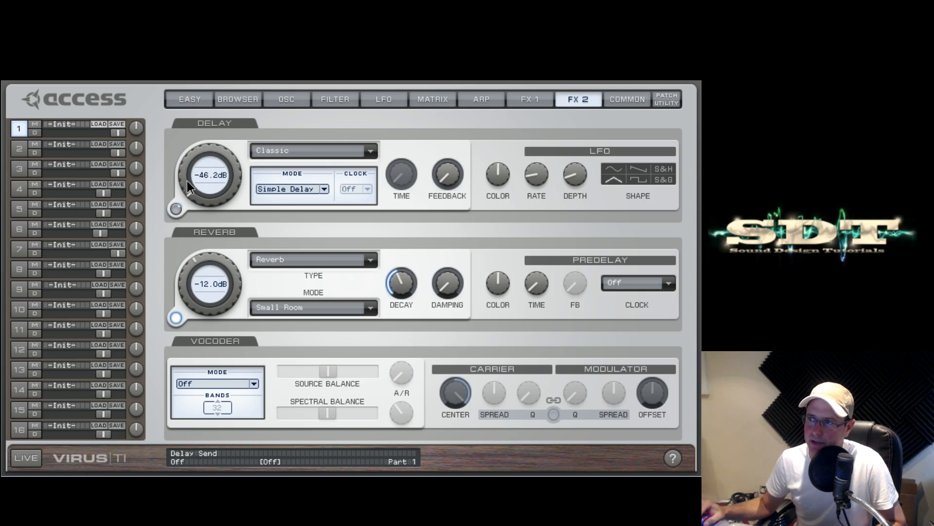
Step: Enable the delay at a -8.75 dB send, with Pattern 3+3 mode and 26.6% feedback
click(177, 208)
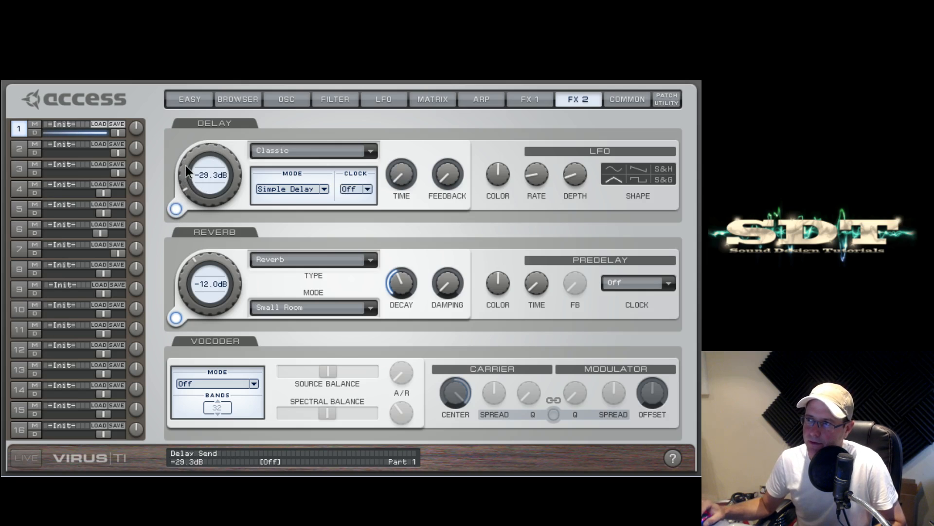
drag(189, 127, 212, 116)
click(321, 189)
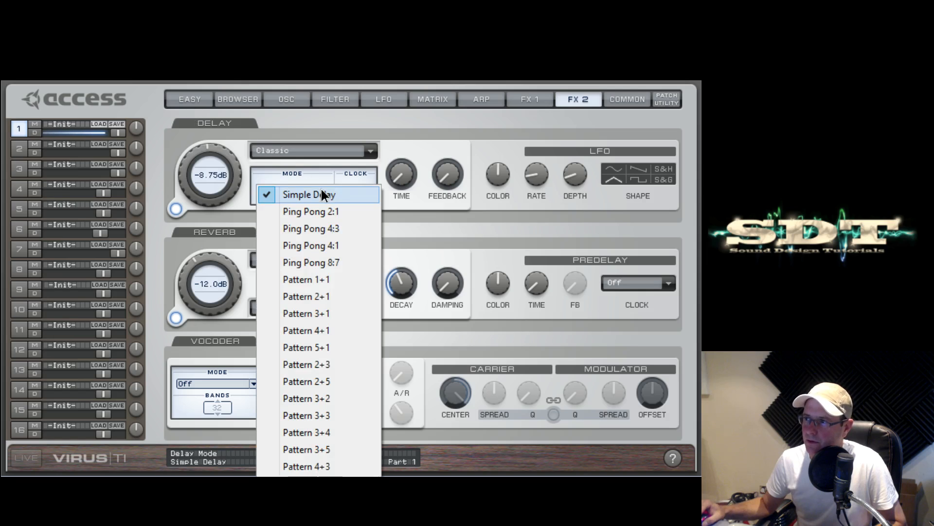
click(314, 410)
drag(441, 178, 446, 133)
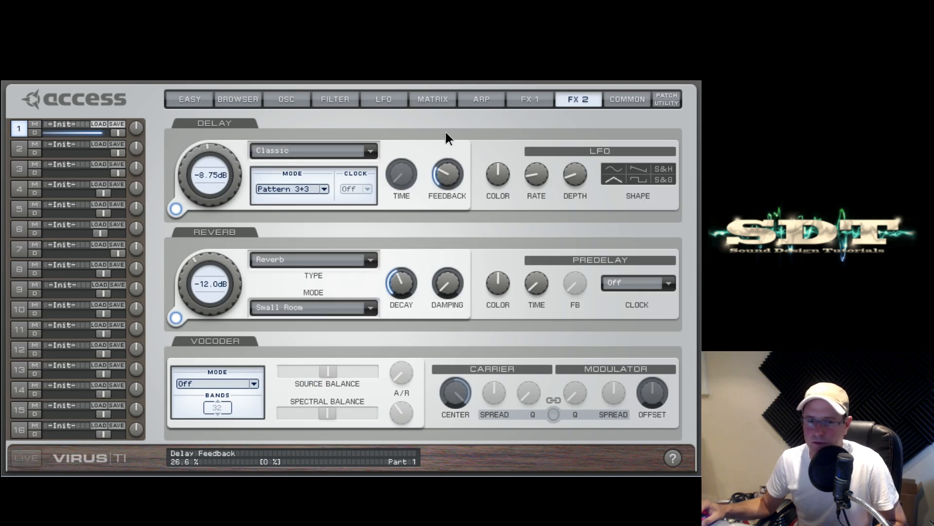
Step: Try brighter and darker delay colorations, and settle the delay color at +9
drag(502, 176, 507, 161)
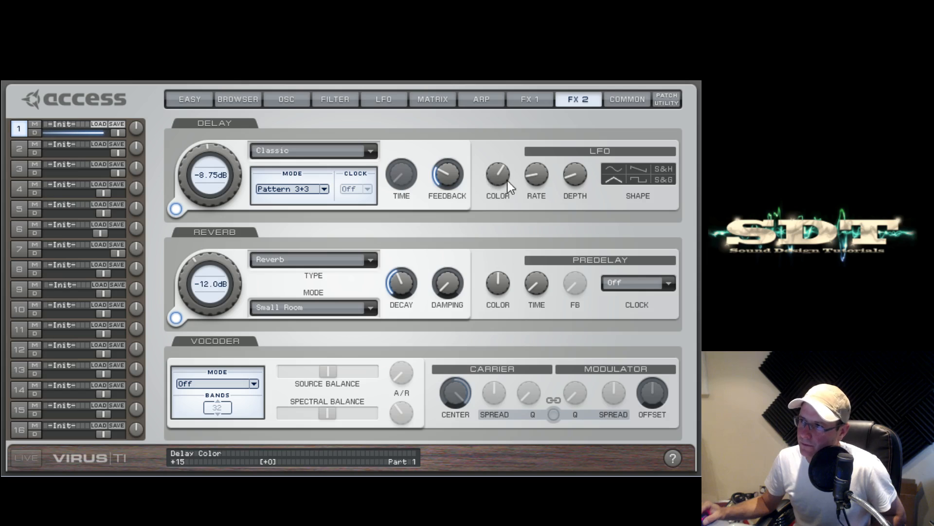
drag(502, 183, 486, 234)
drag(494, 168, 493, 179)
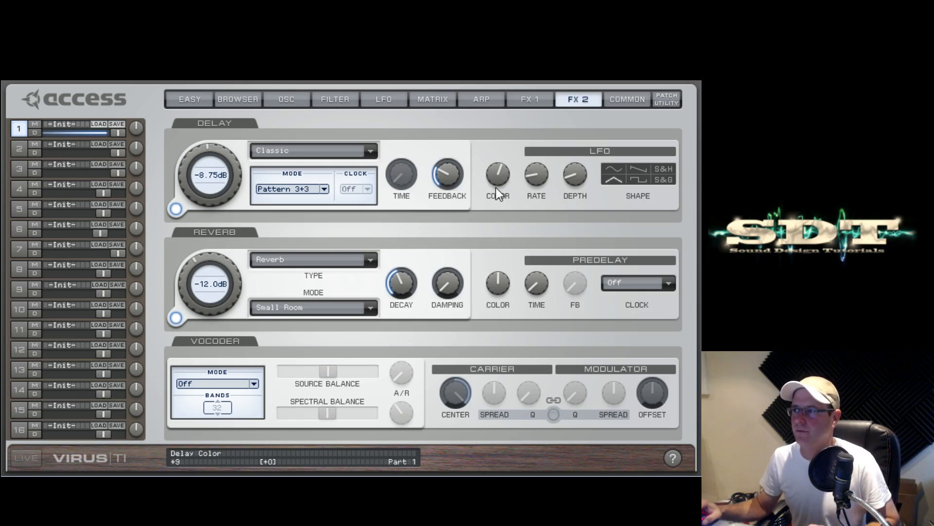
Step: Show Envelope 3 among the filter/aux envelopes and give it a very short decay of about 6
click(418, 100)
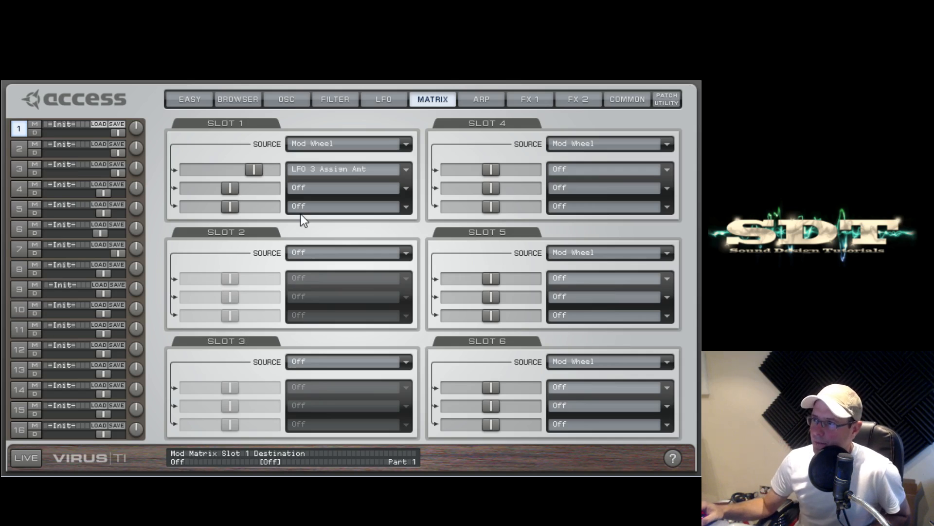
click(343, 104)
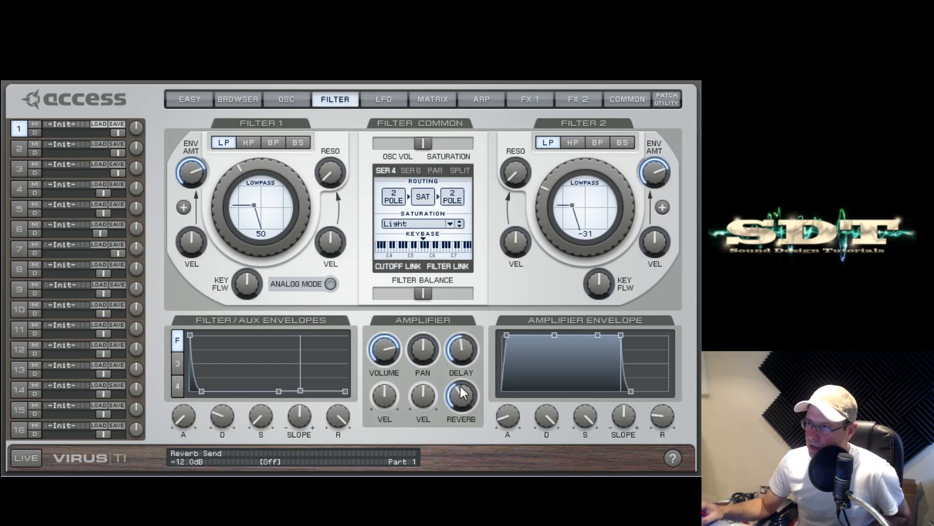
click(177, 363)
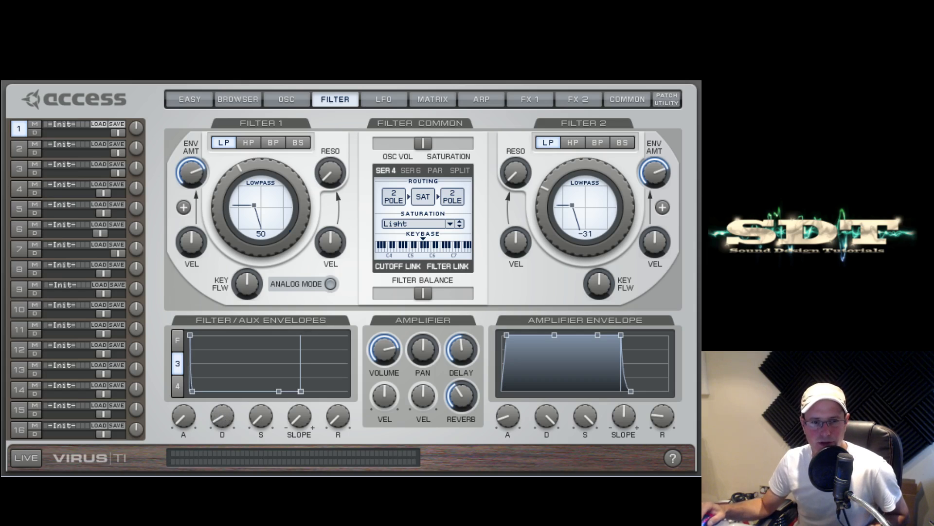
Step: Set matrix slot 1's source to Envelope 3, with Osc 1 Pitch and Osc 2 Pitch as its first two destinations
click(432, 102)
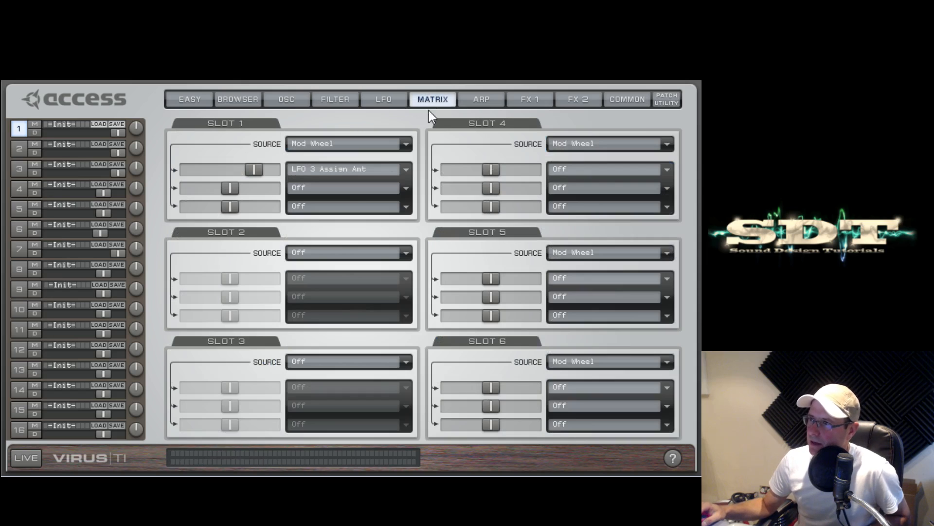
click(402, 144)
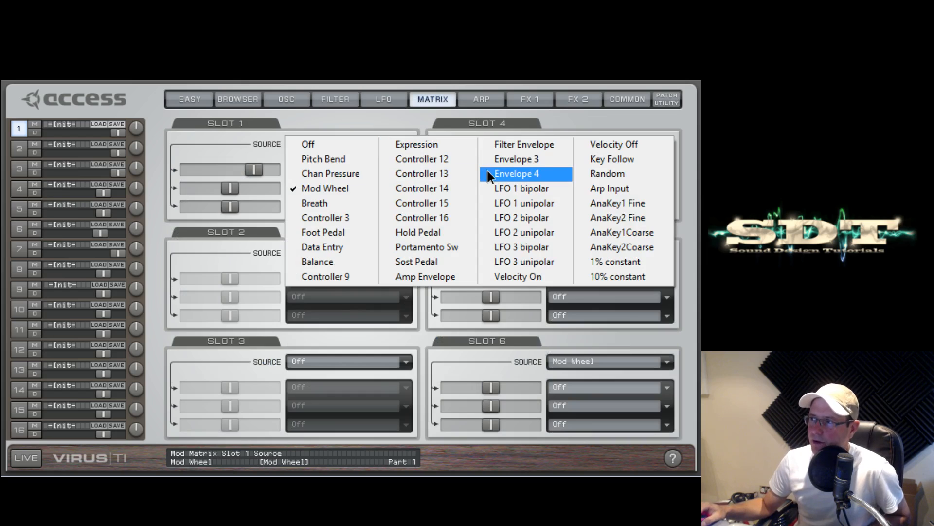
click(505, 159)
click(407, 172)
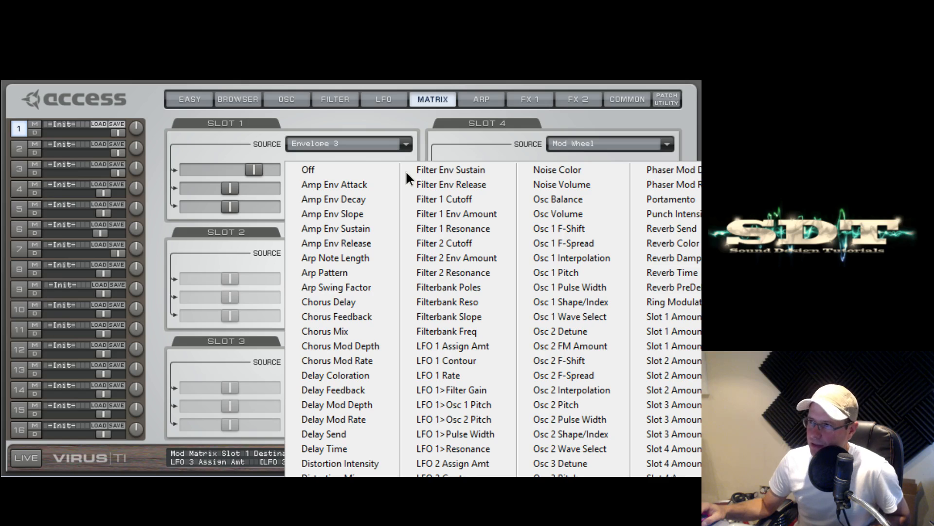
click(554, 272)
click(404, 191)
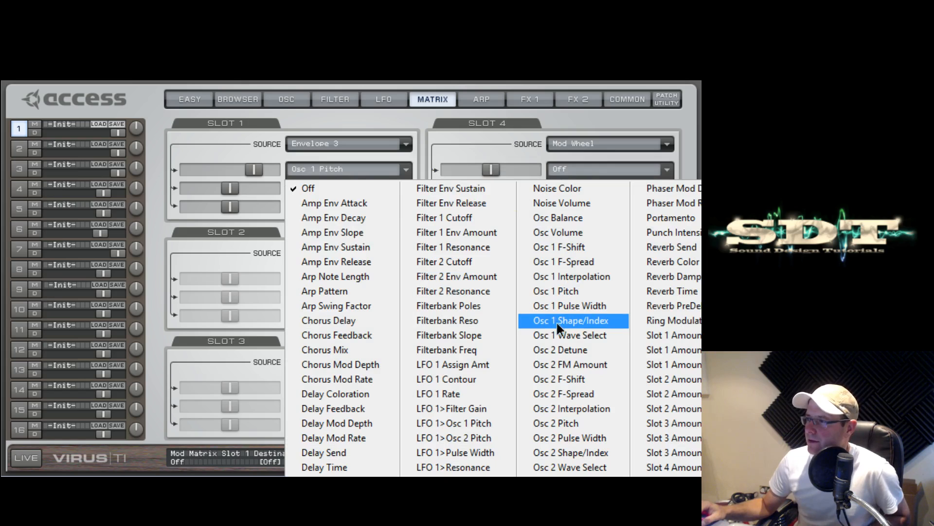
click(560, 421)
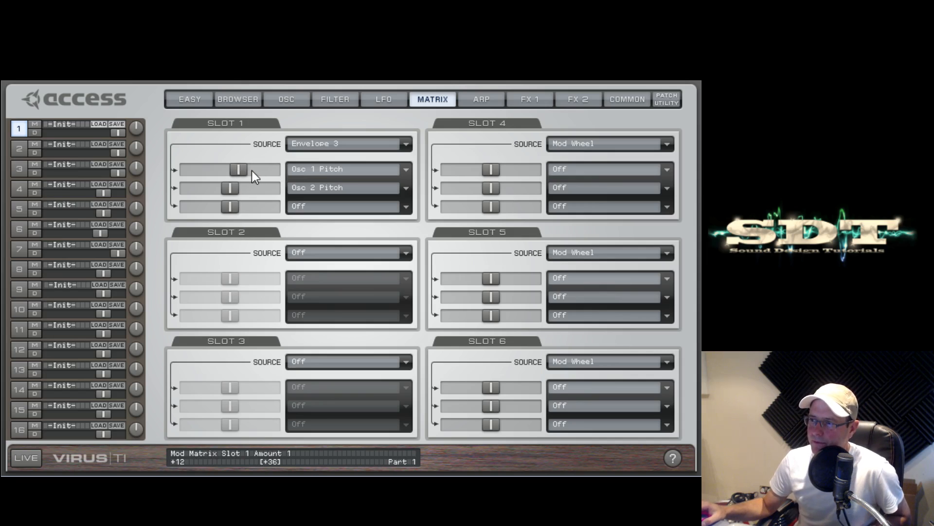
Step: Try an Osc 2 Pitch amount of -12 in matrix slot 1, and reset both pitch amounts to zero
drag(231, 189, 223, 190)
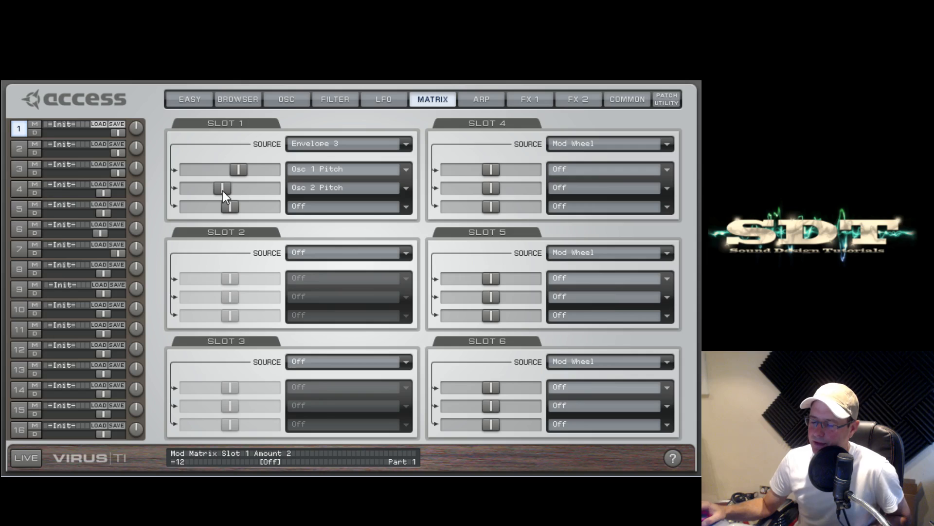
drag(221, 192, 226, 192)
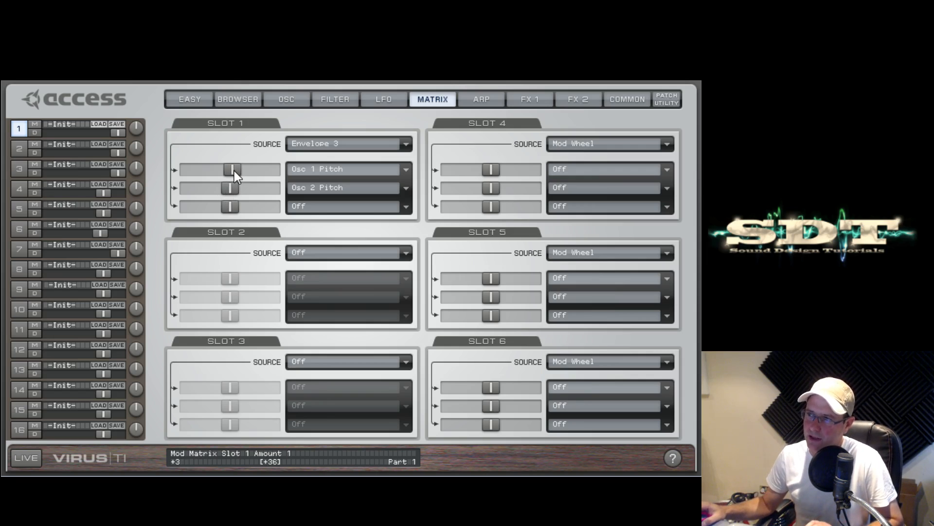
double_click(235, 171)
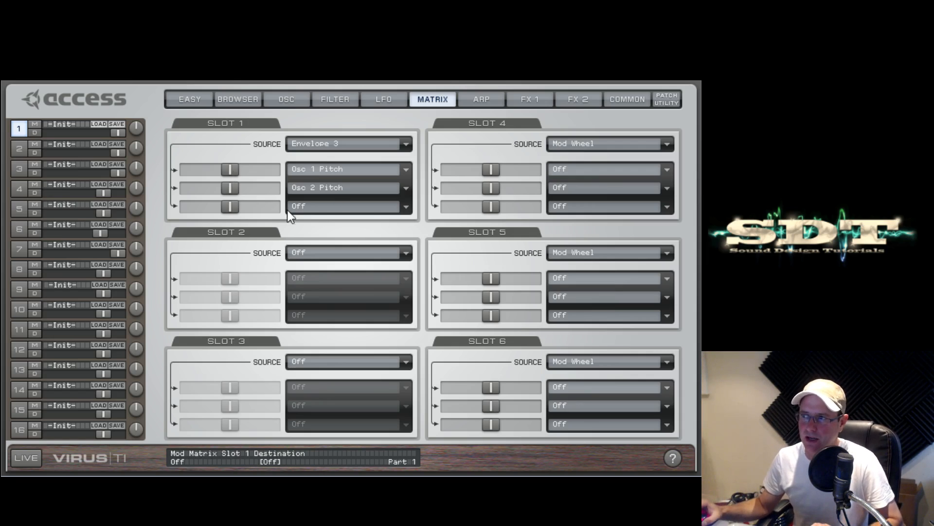
Step: Set matrix slot 1's Osc 1 Pitch amount to +12 and its Osc 2 Pitch amount to -12
drag(223, 175, 232, 173)
scroll(231, 173, up, 7)
scroll(232, 173, up, 2)
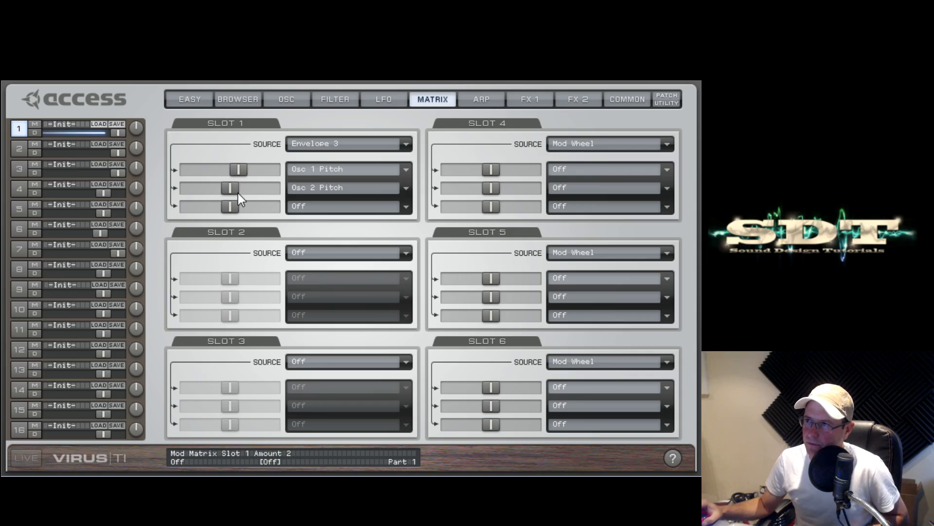
scroll(235, 190, down, 7)
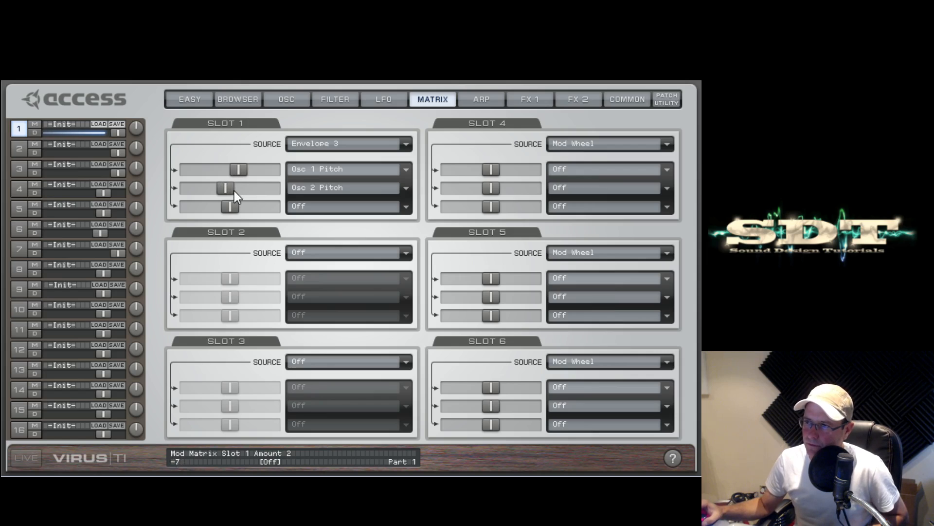
scroll(234, 191, down, 5)
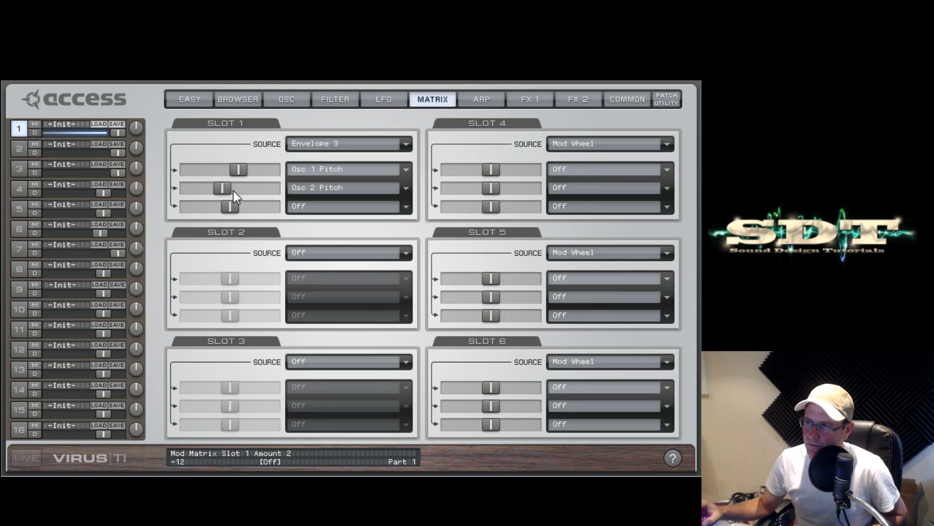
Step: Try a longer Envelope 3 decay of 23, and settle on a decay of 8
click(320, 99)
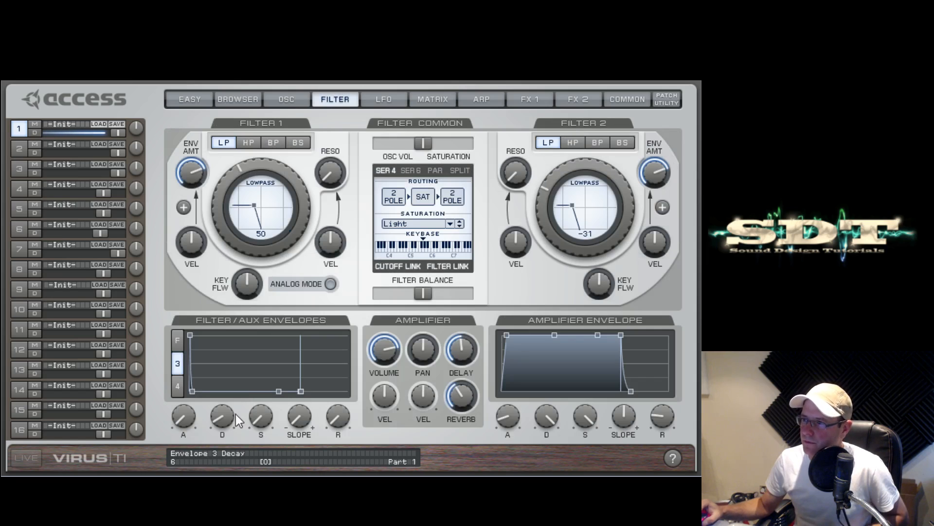
mouse_move(223, 413)
mouse_down()
mouse_move(223, 404)
mouse_move(224, 413)
mouse_up()
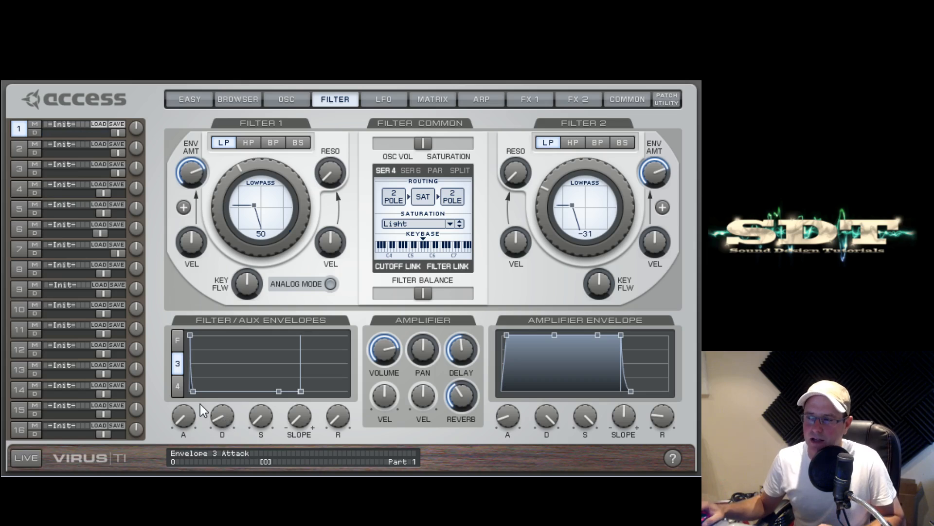
scroll(229, 419, up, 5)
scroll(227, 418, up, 3)
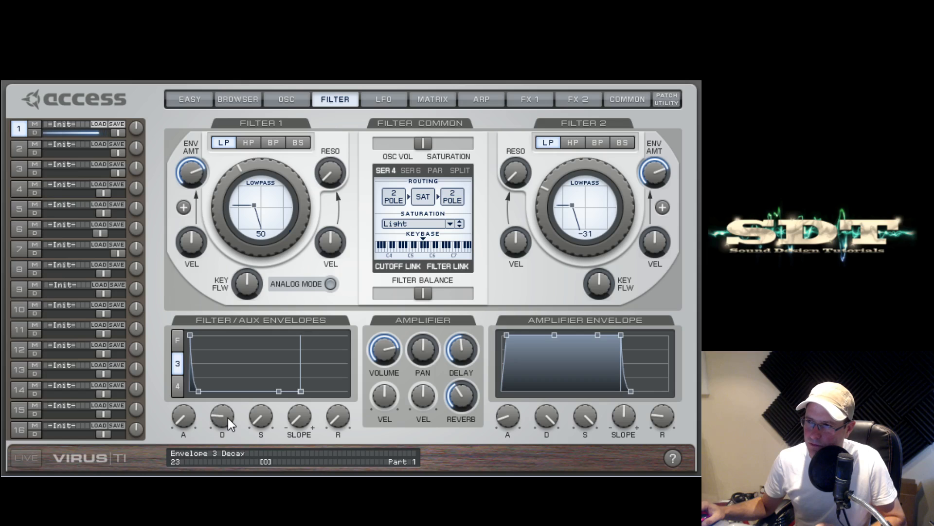
scroll(227, 417, down, 6)
scroll(226, 419, down, 2)
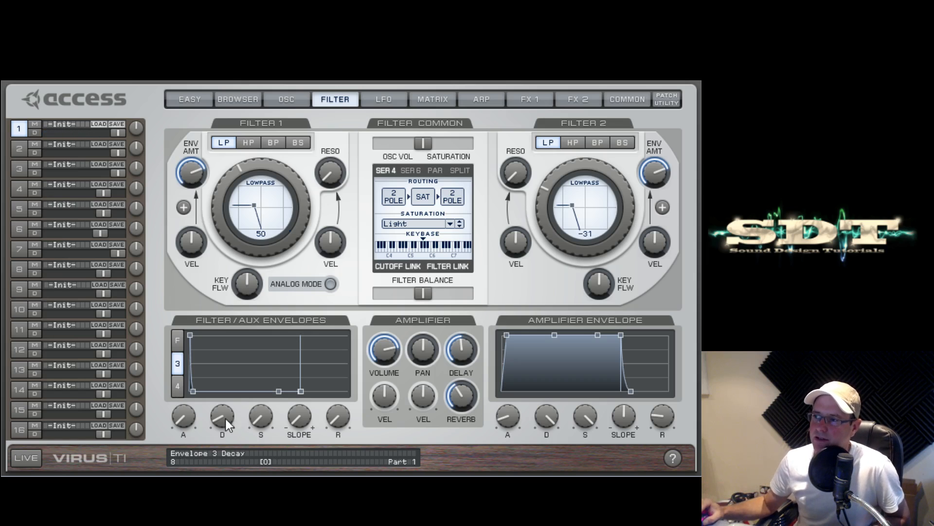
Step: Set matrix slot 2's source to Mod Wheel and its first destination to Filter Env Decay, and return to the filter settings
click(444, 103)
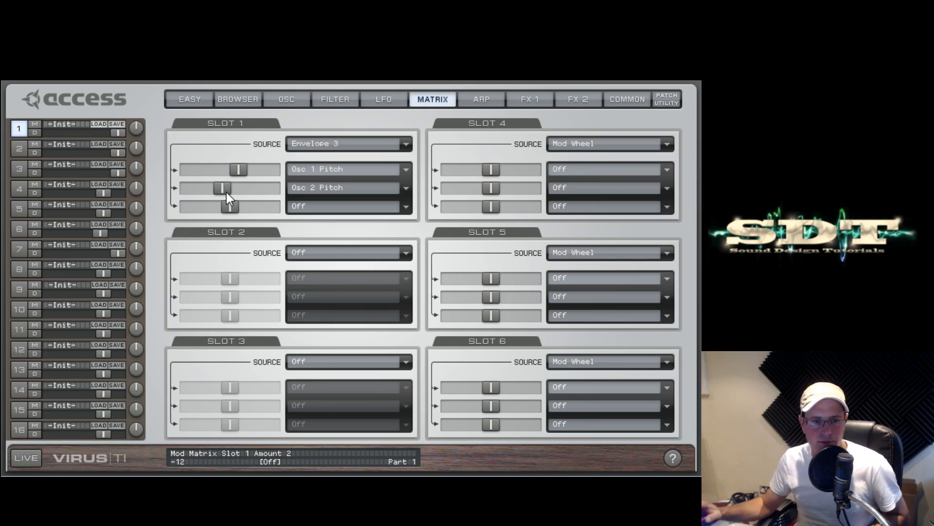
click(406, 254)
click(402, 249)
click(405, 252)
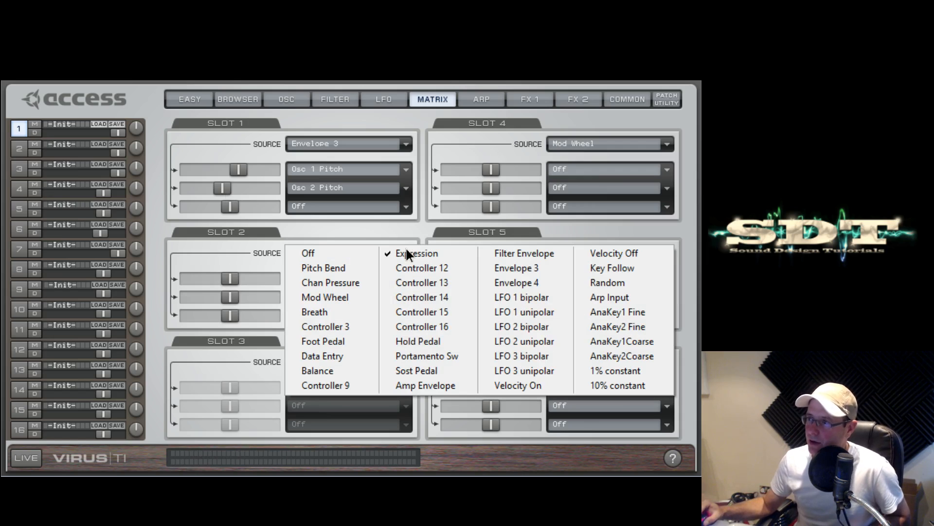
click(351, 298)
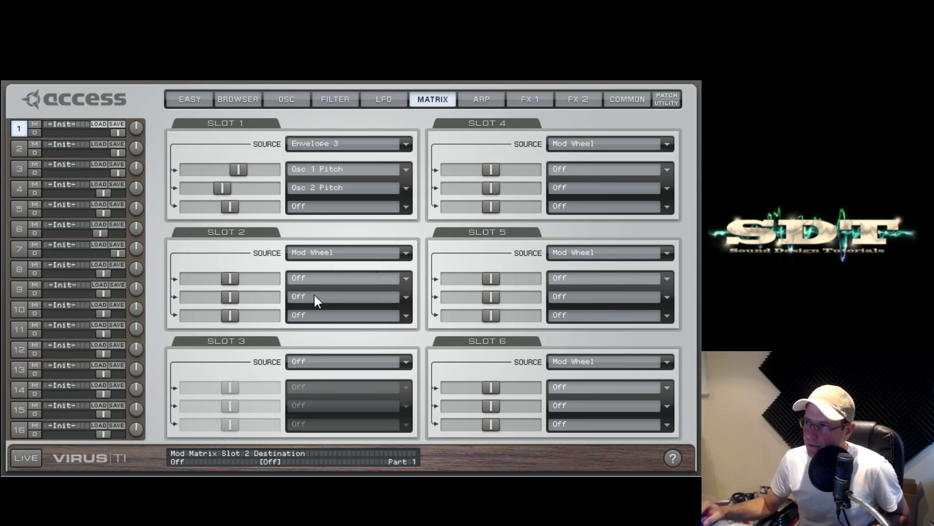
click(407, 279)
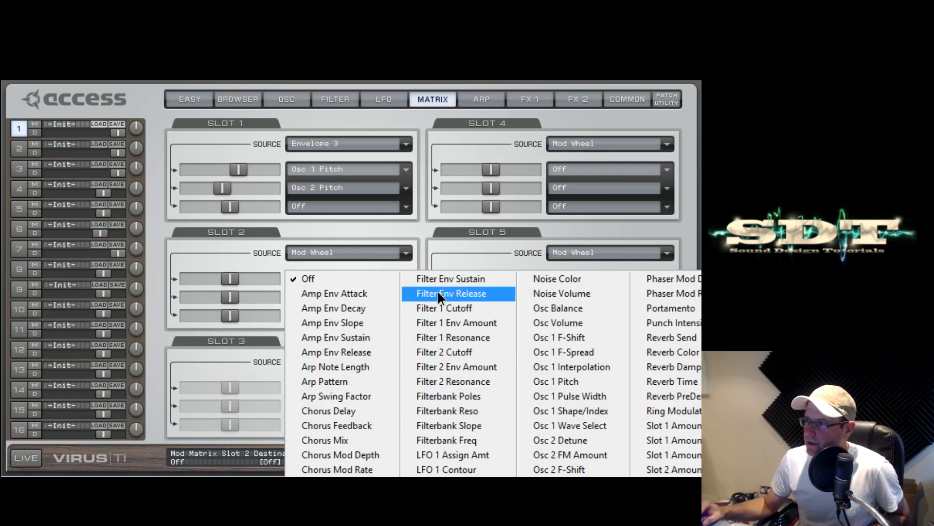
click(336, 521)
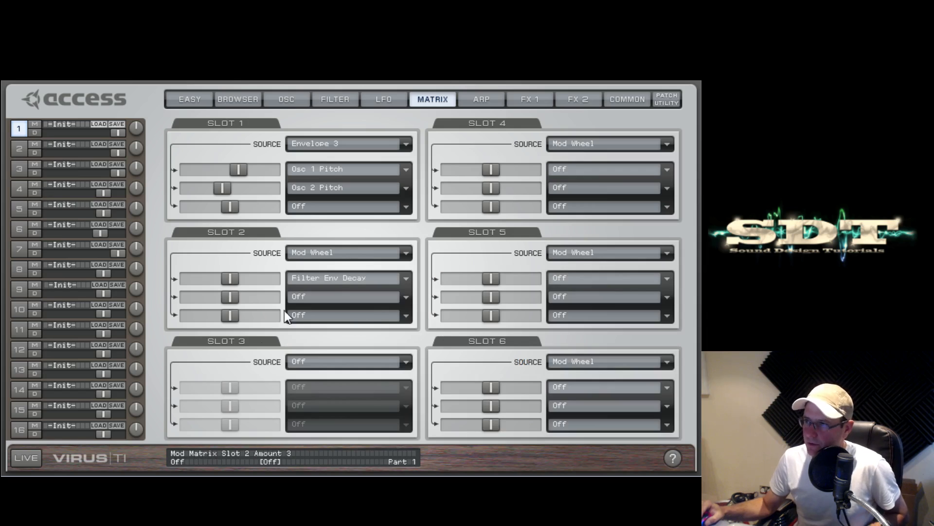
click(343, 102)
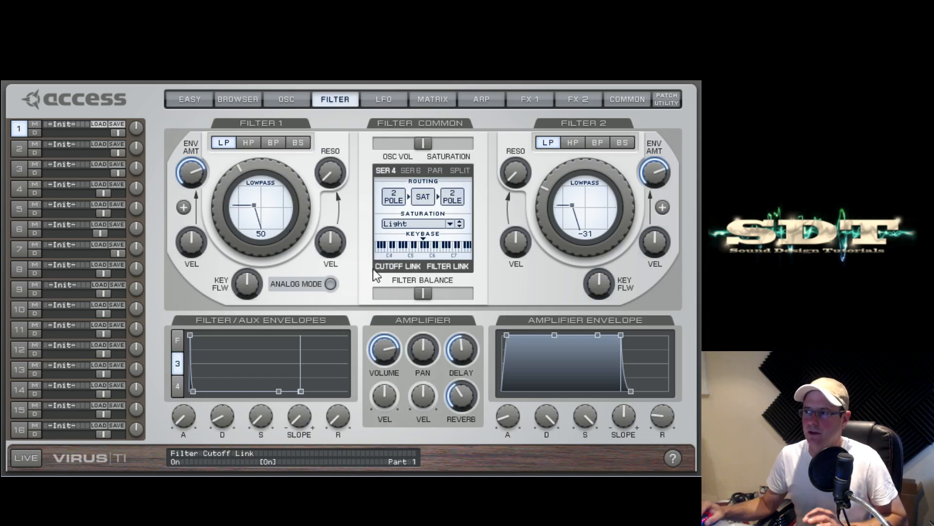
Step: Set the filter envelope's decay to 29
click(184, 344)
mouse_move(220, 425)
drag(226, 416, 257, 455)
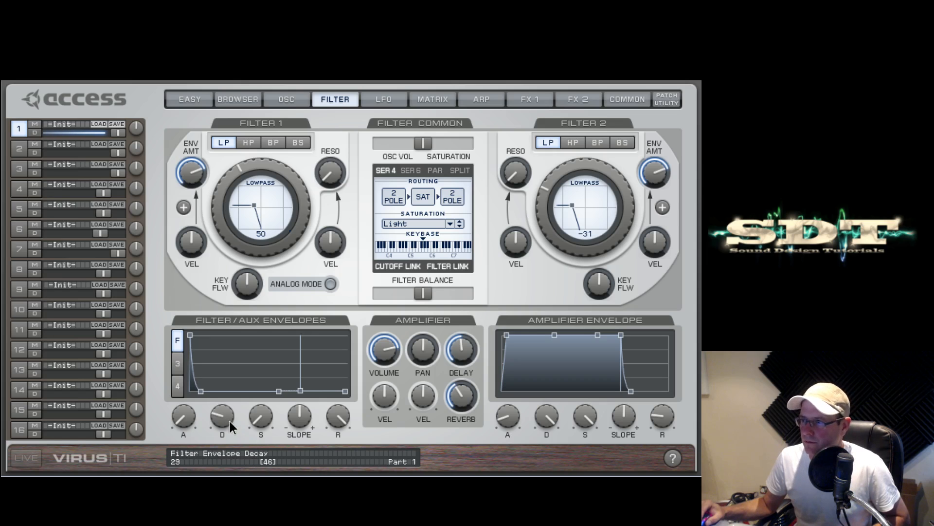
Step: In matrix slot 2, give Filter Env Decay a positive amount and set the second destination to Delay Send with an amount of -50
click(421, 98)
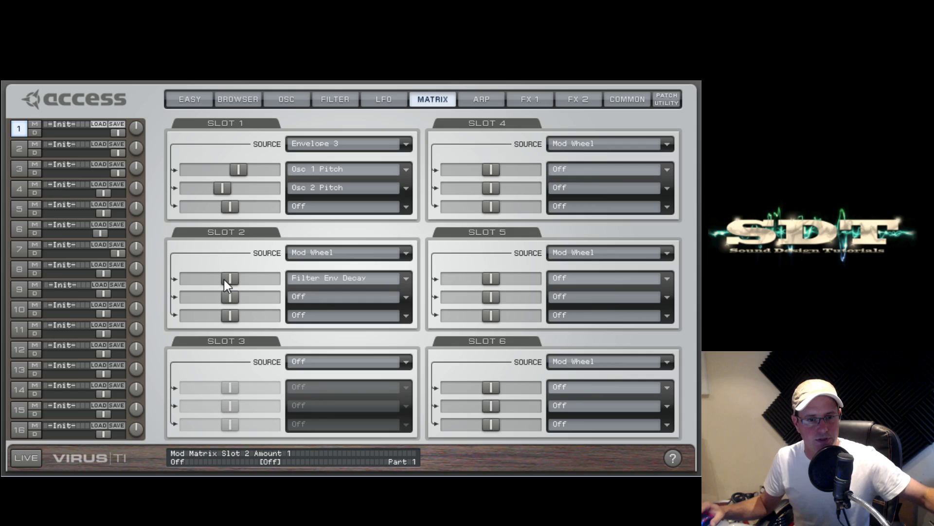
drag(233, 284, 250, 287)
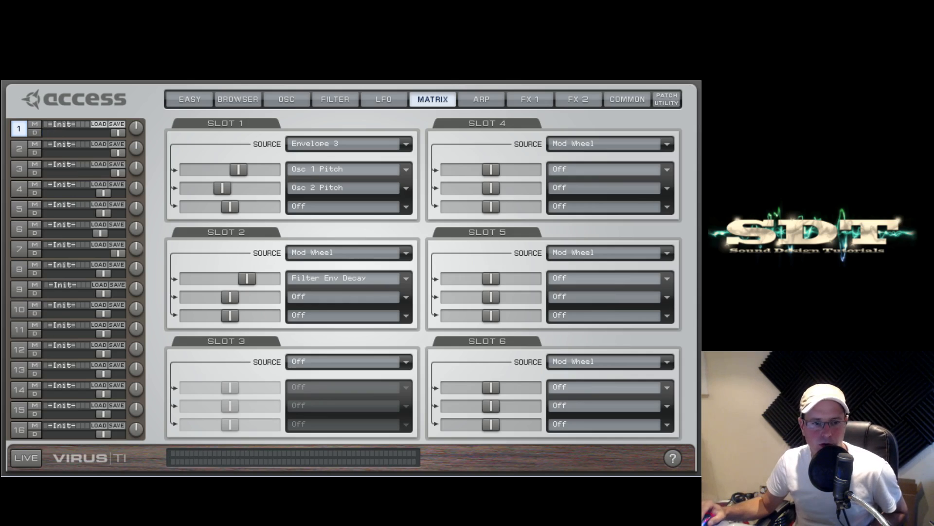
click(408, 297)
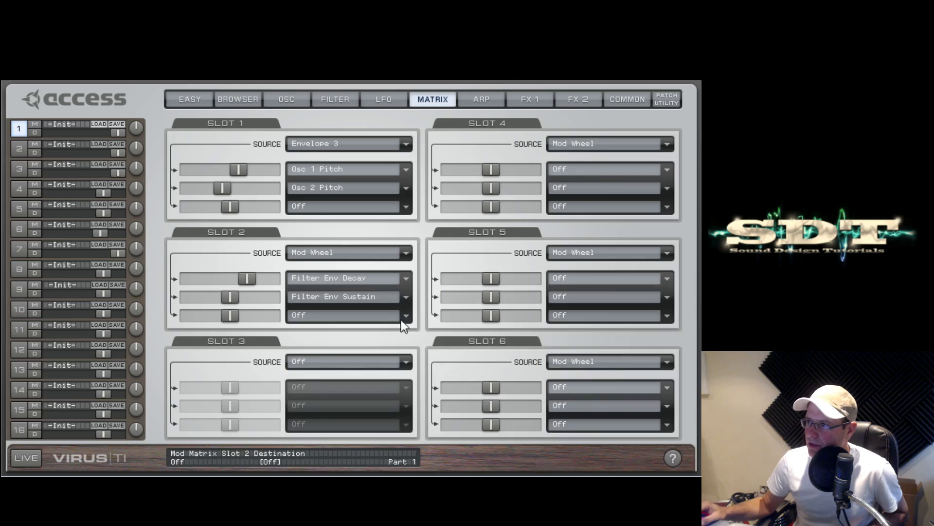
click(407, 297)
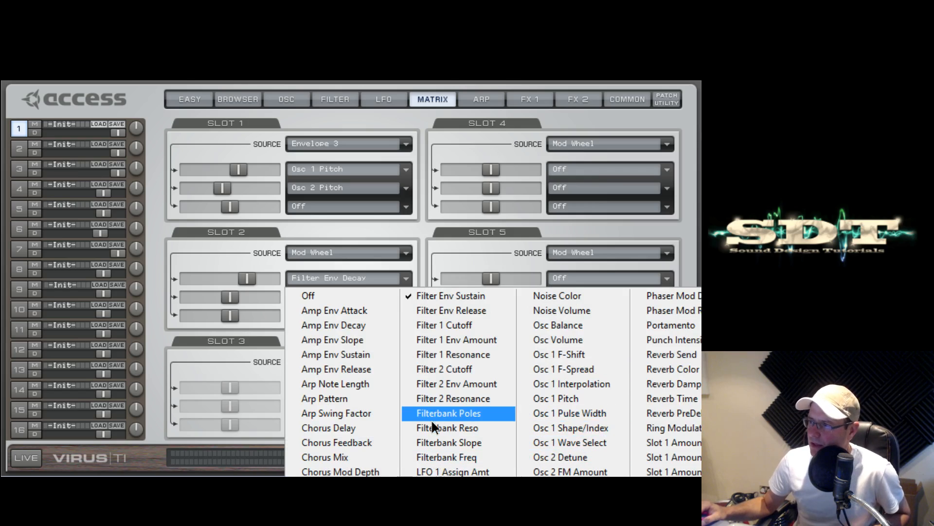
click(326, 516)
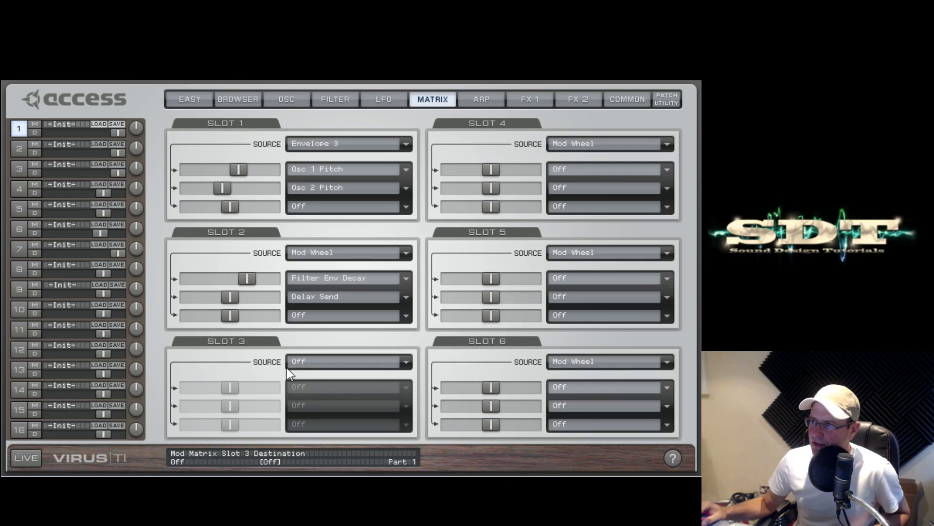
drag(228, 299, 193, 299)
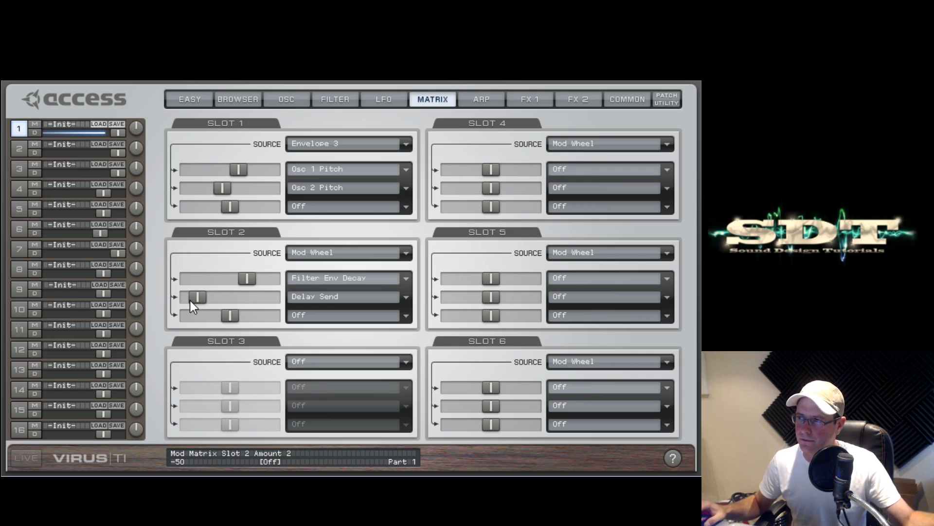
Step: Set matrix slot 2's third destination to Reverb Send with a small positive amount
click(407, 316)
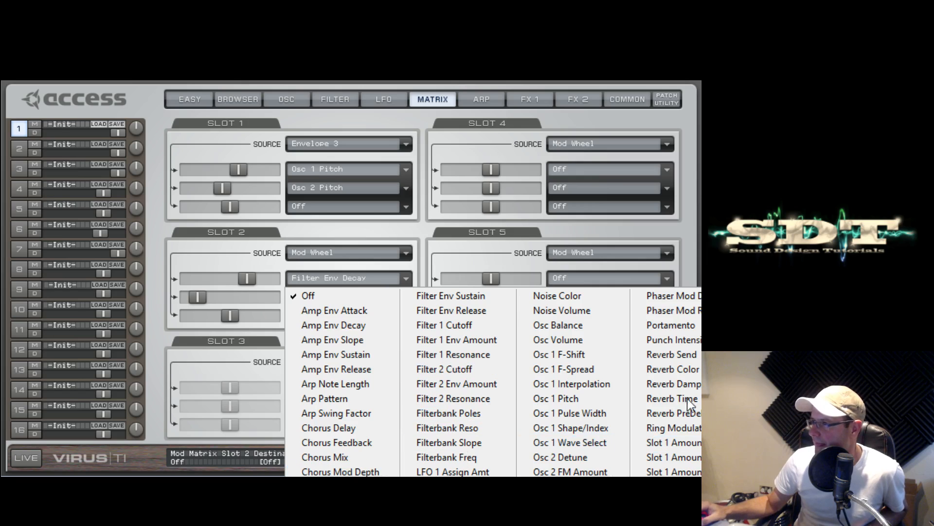
click(676, 356)
drag(235, 318, 273, 323)
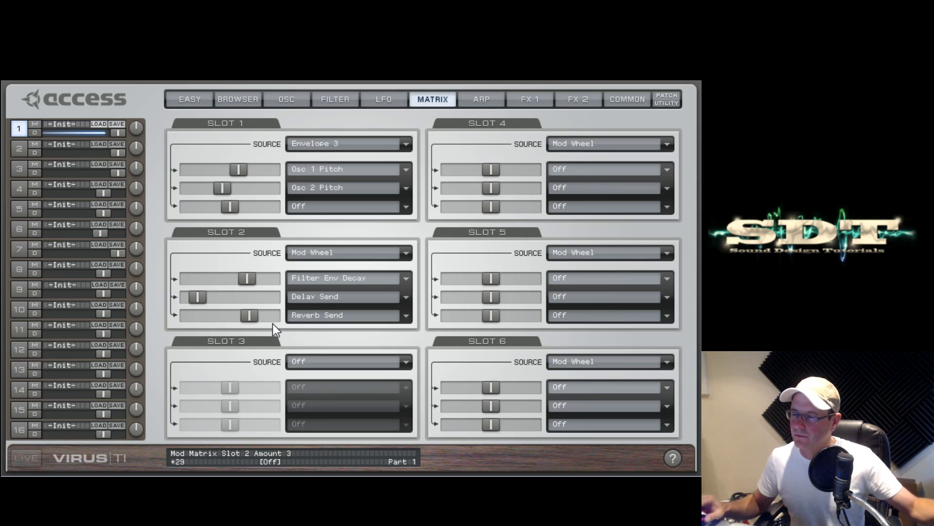
drag(252, 312, 239, 315)
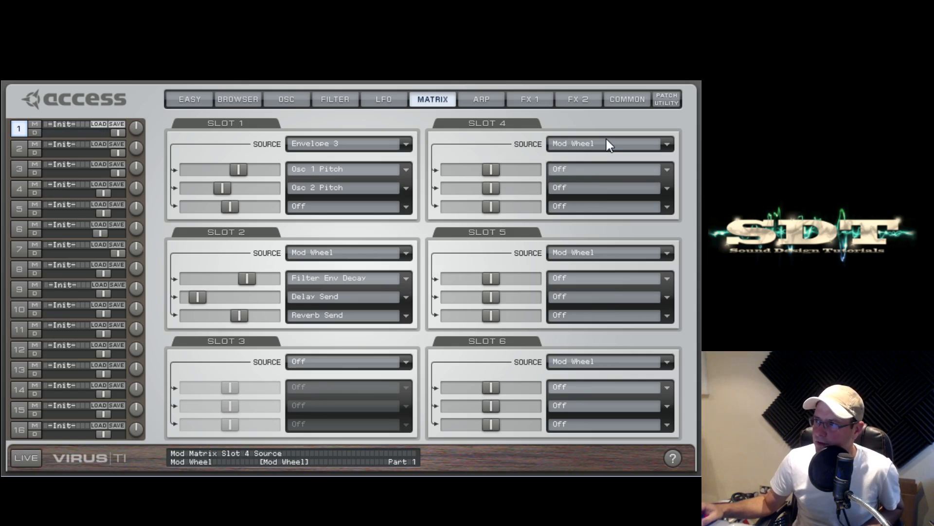
Step: Route Mod Wheel to Ring Modulator in matrix slot 4 with a positive amount, auditioning the mixer's ring modulator volume and leaving it at 0
click(670, 174)
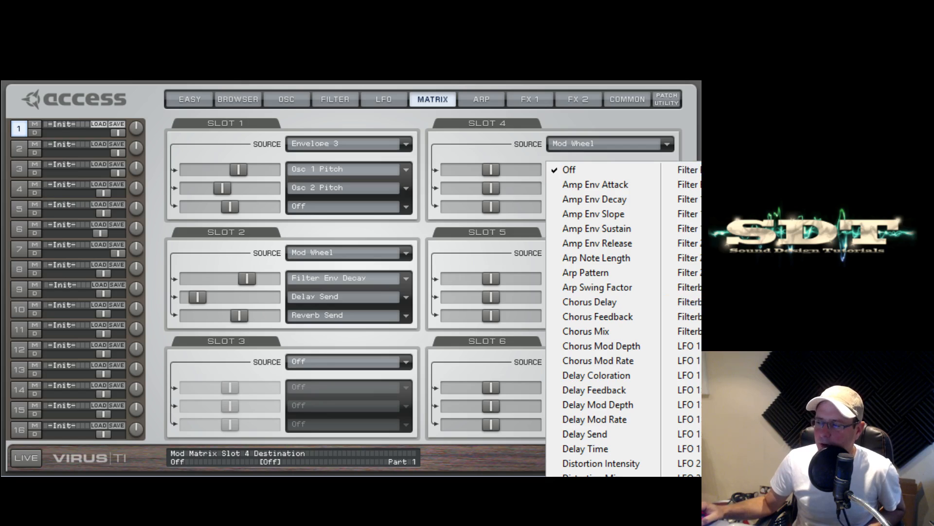
click(808, 418)
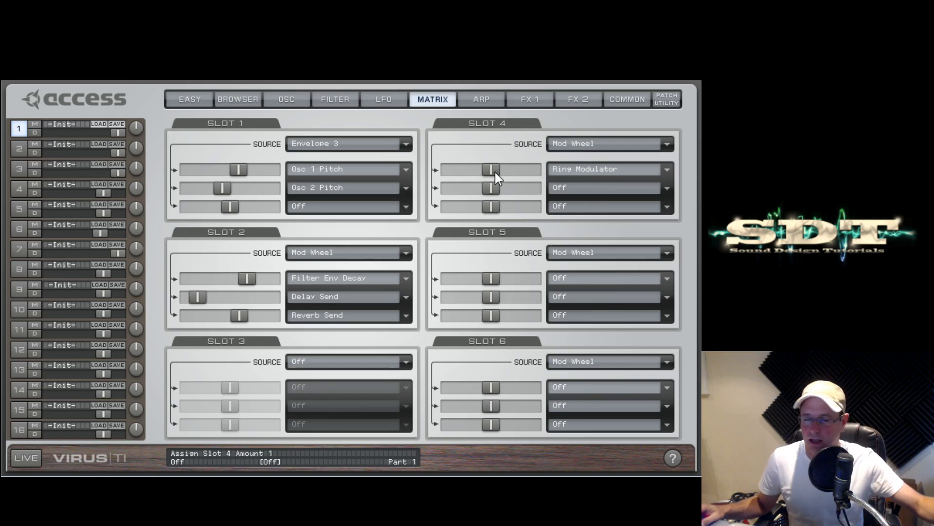
click(287, 99)
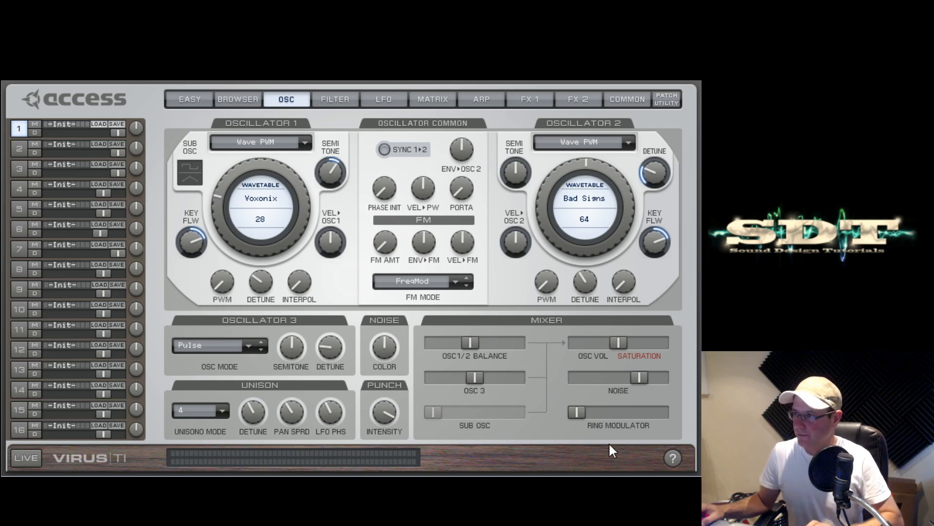
key(space)
mouse_move(585, 410)
mouse_down()
mouse_move(614, 417)
mouse_move(533, 422)
mouse_move(675, 418)
mouse_move(572, 416)
mouse_up()
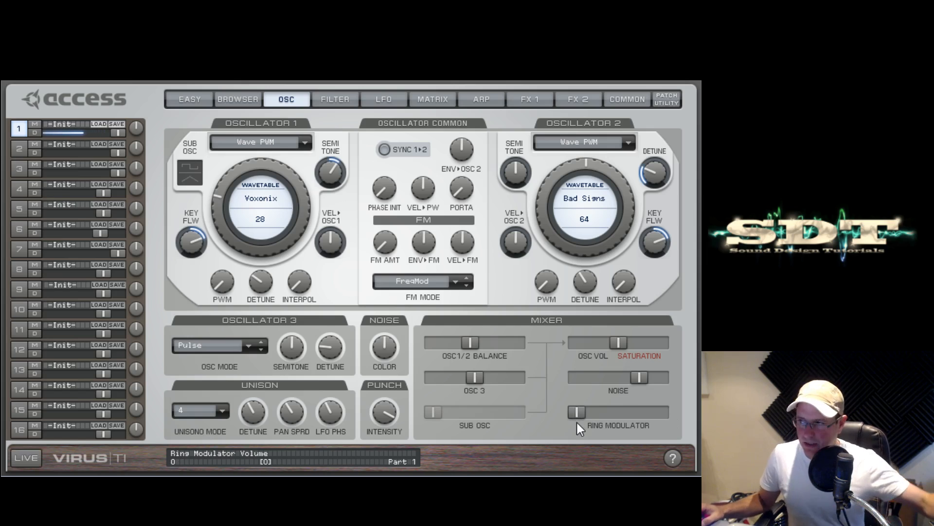
click(432, 99)
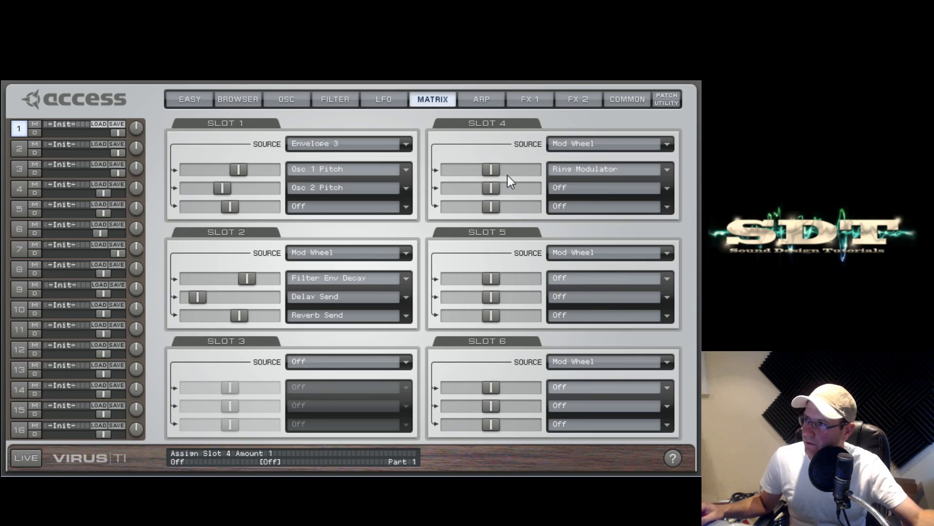
drag(491, 174, 523, 176)
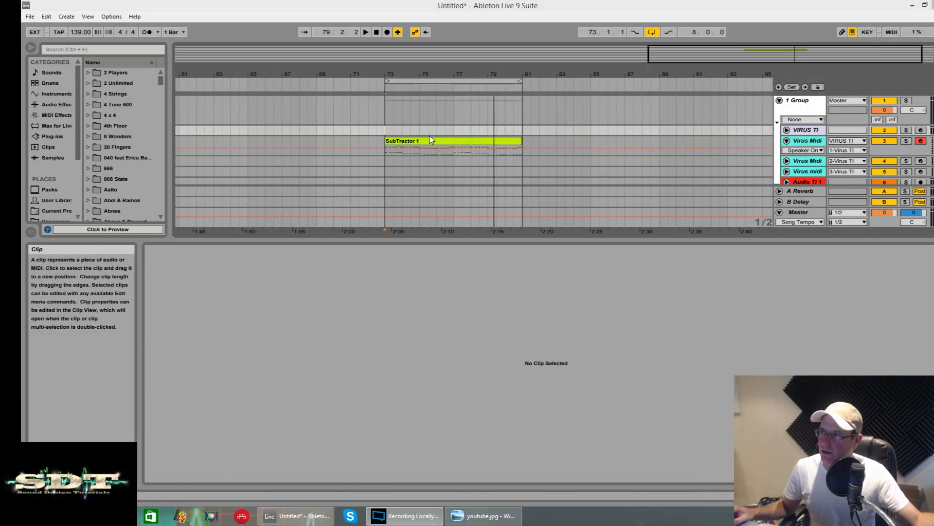
Step: Open the SubTractor 1 clip's notes in Ableton Live, enlarge the note editor and play back the sequence
click(430, 140)
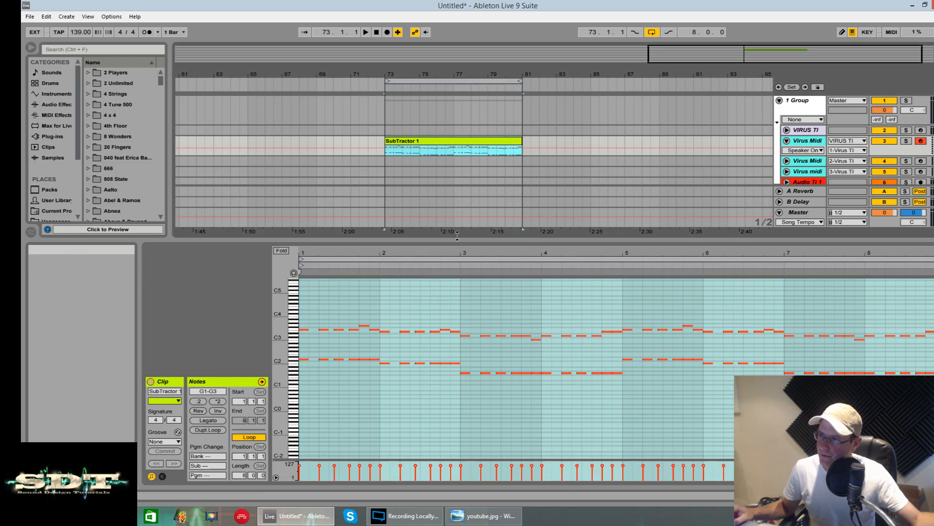
drag(458, 240, 470, 79)
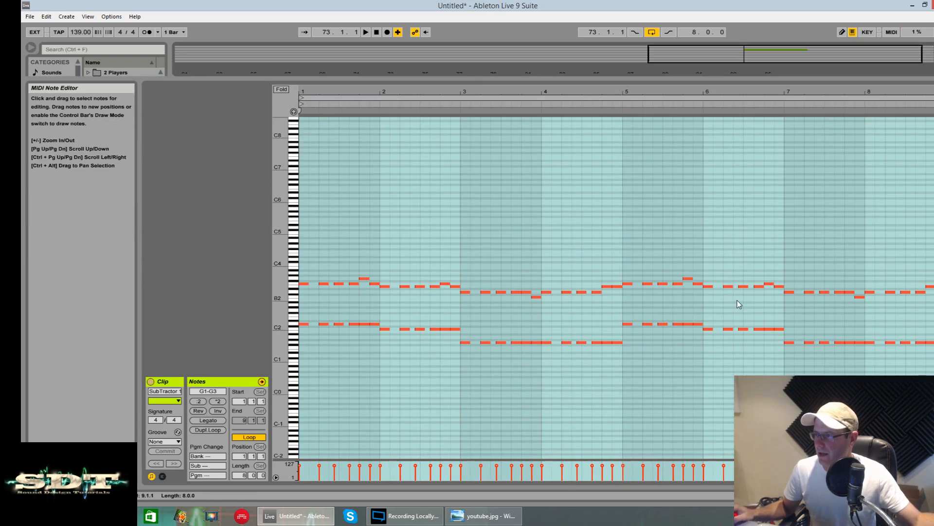
key(space)
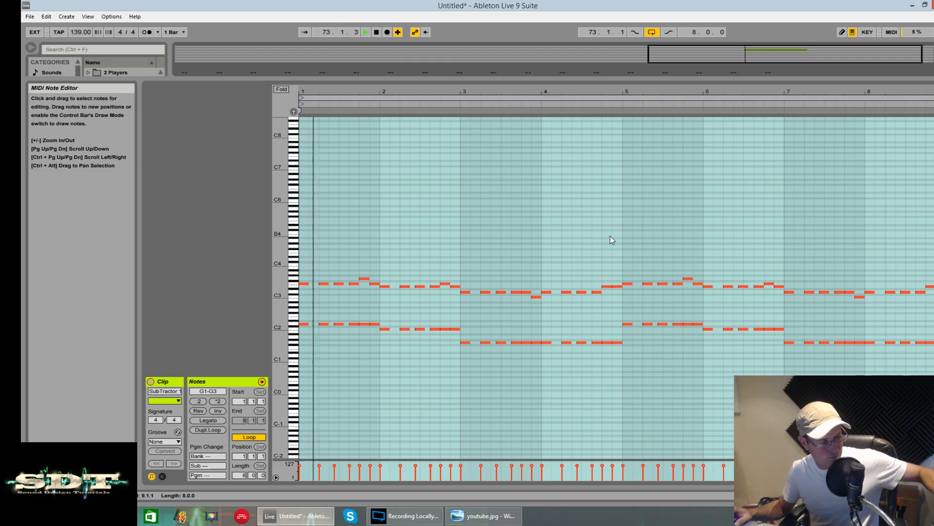
key(space)
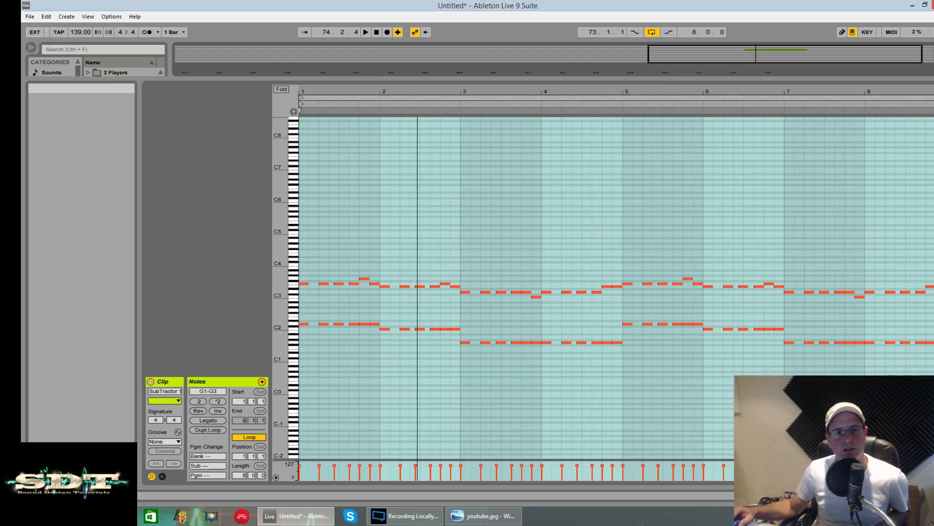
Step: Reduce the note editor's height to bring the arrangement tracks back into view
key(alt+Tab)
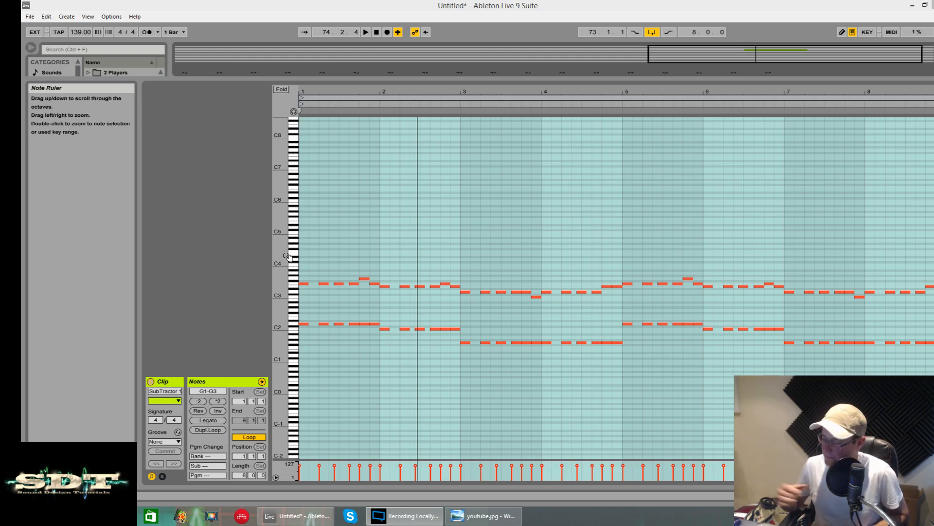
drag(409, 78, 401, 202)
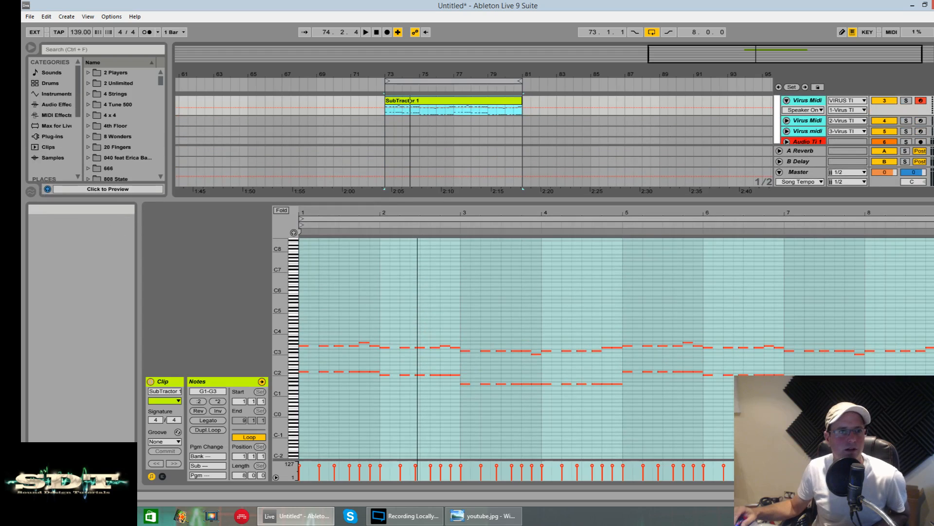
key(alt+Tab)
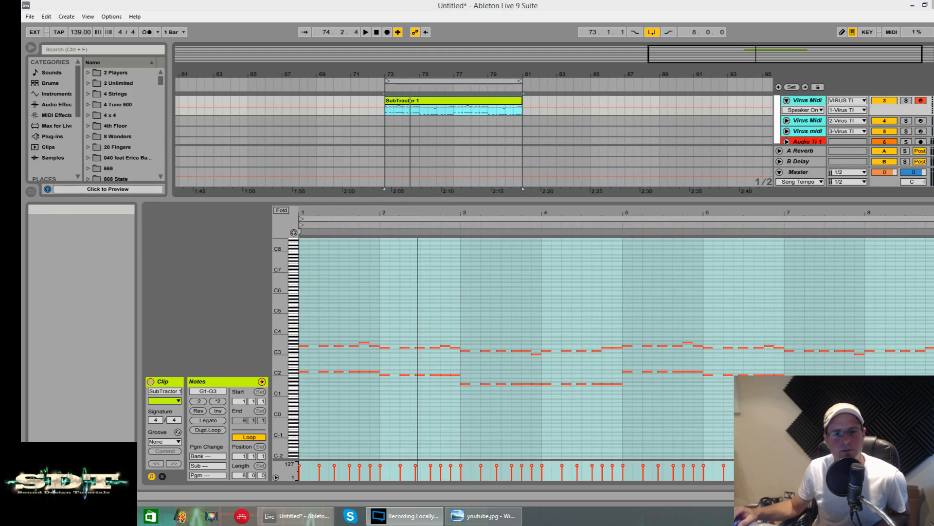